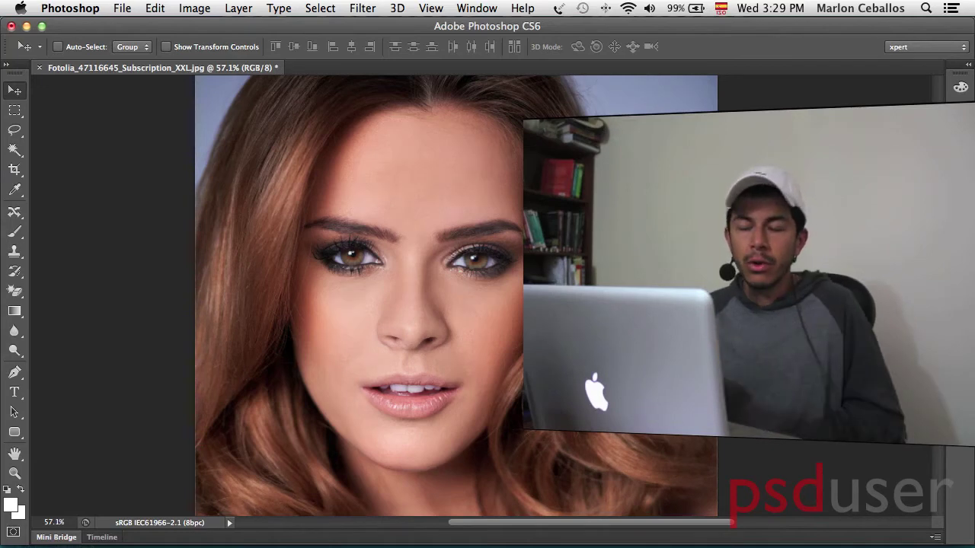
- Switch from Photoshop to the Fotolia stock site (co.fotolia.com) in Chrome
key("super+Tab")
key("super+Tab")
key("super+Tab")
key("super+Tab")
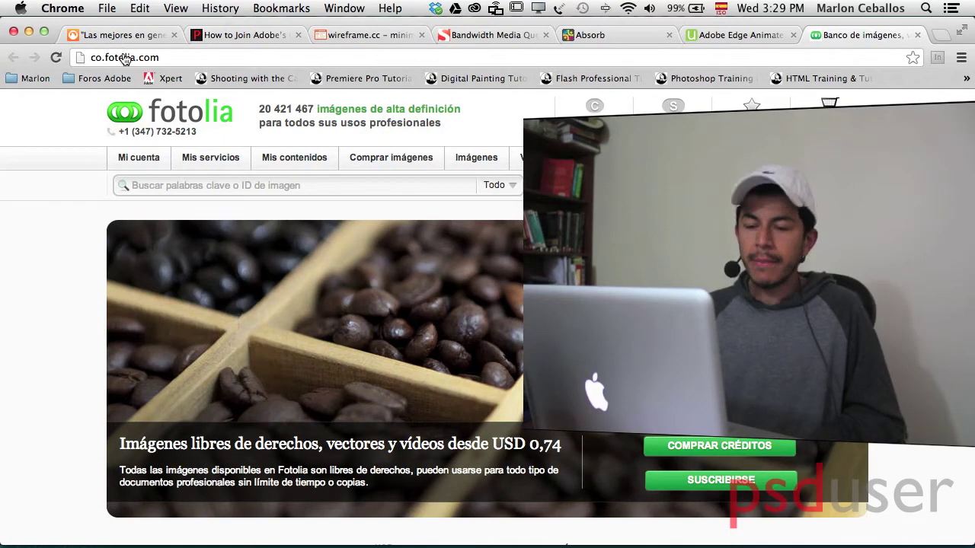
- Browse Fotolia and the Udemy course page, then return to the portrait in Photoshop
key("super+Tab")
key("super+Tab")
key("super+Tab")
key("super+Tab")
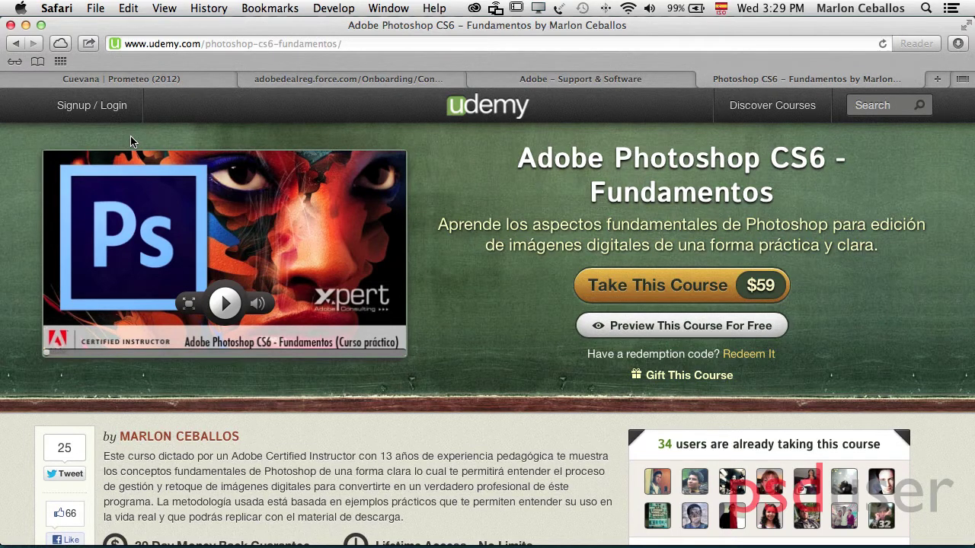
key("super+Tab")
key("super+Tab")
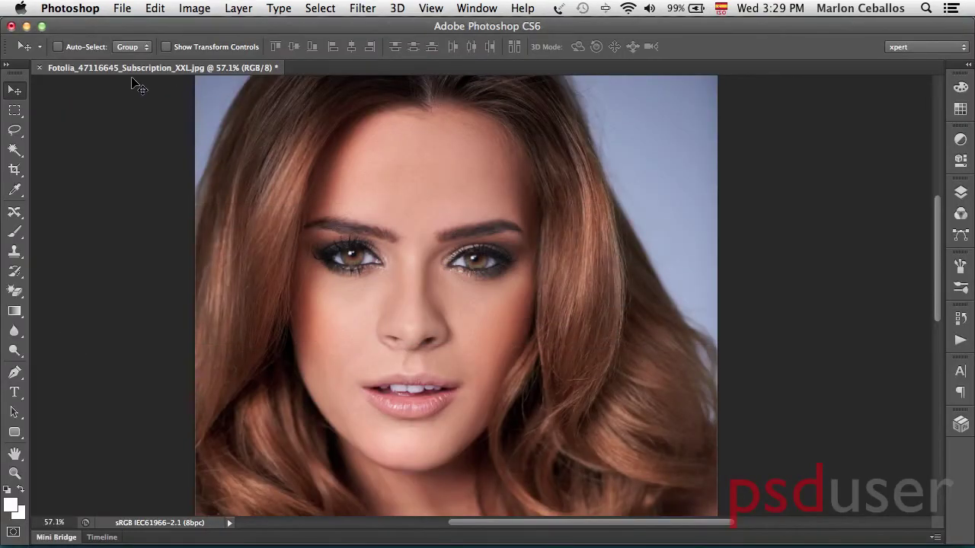
- Add a Levels adjustment layer, Levels 1, above the portrait photo
left_click(961, 264)
left_click(960, 192)
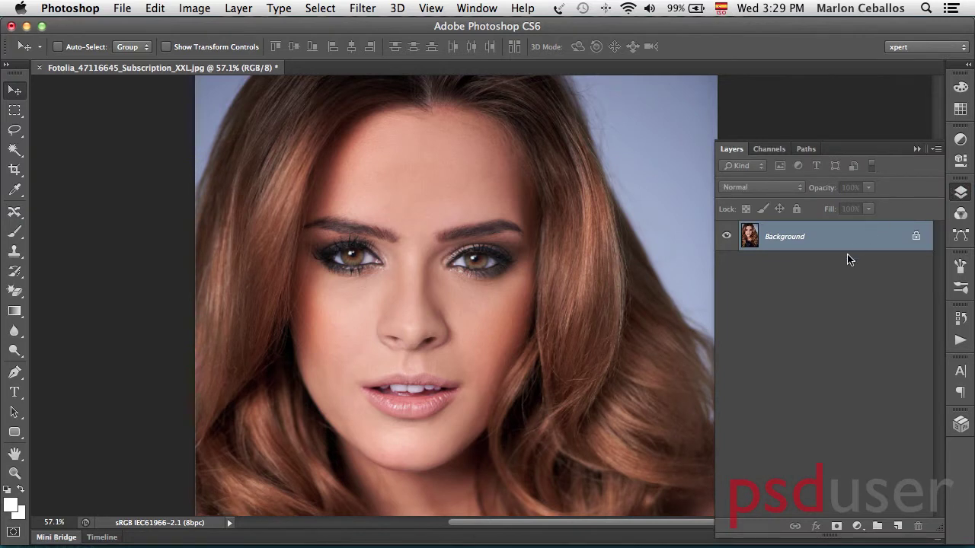
left_click(857, 525)
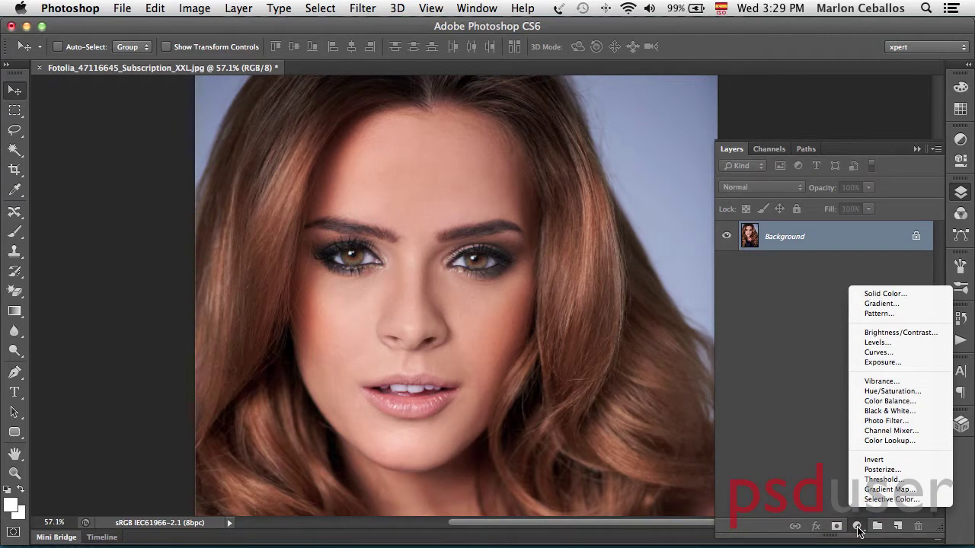
left_click(883, 342)
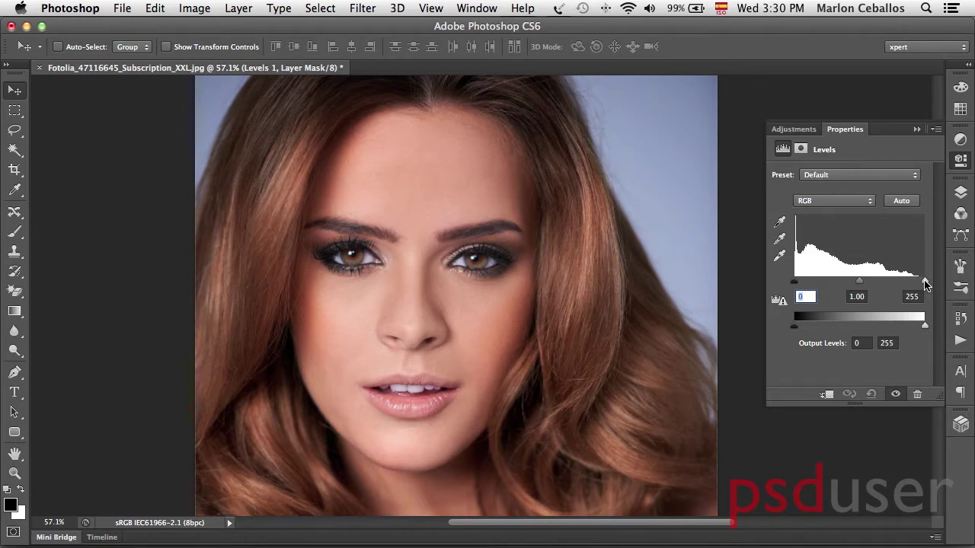
- Brighten the portrait by setting the Levels white input to 185, keeping black at 0
left_click_drag(924, 282, 889, 283)
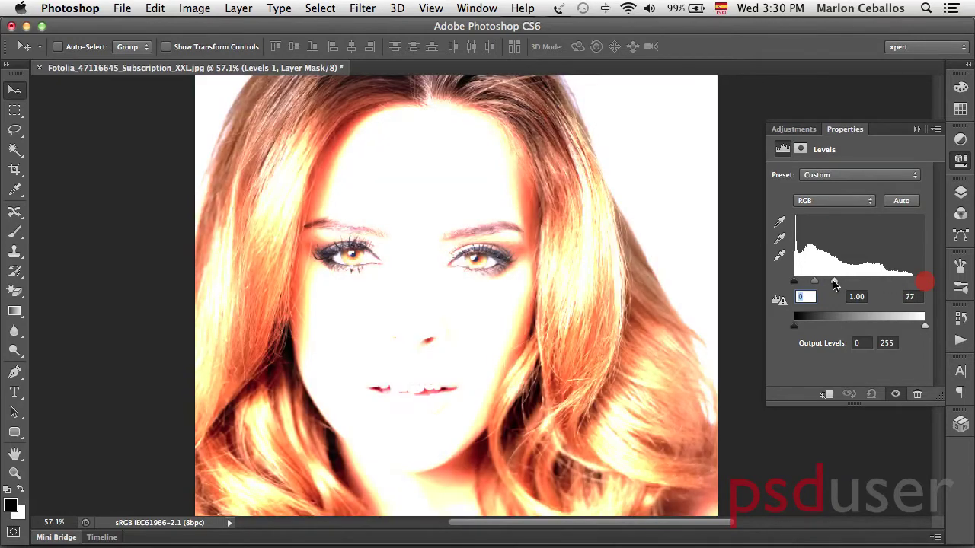
left_click_drag(890, 283, 850, 285)
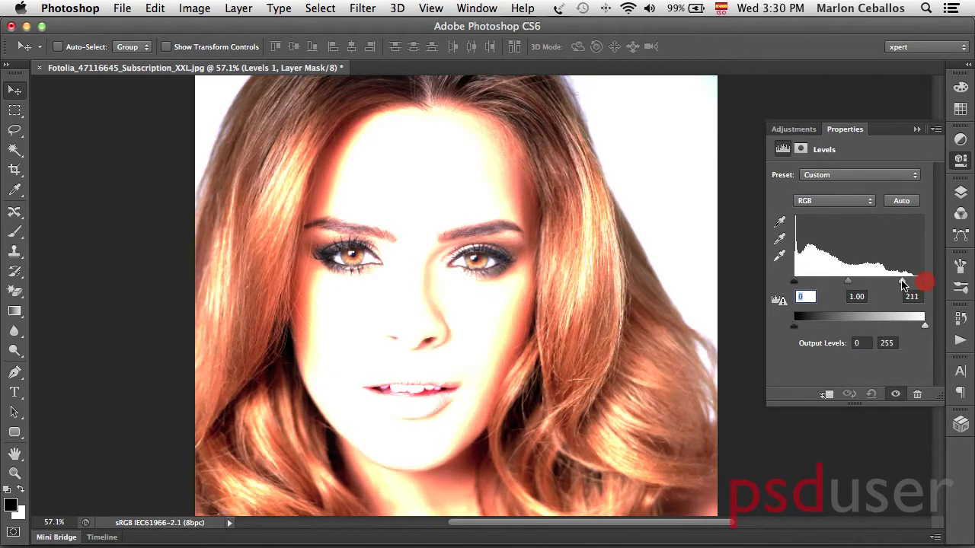
left_click_drag(850, 285, 938, 284)
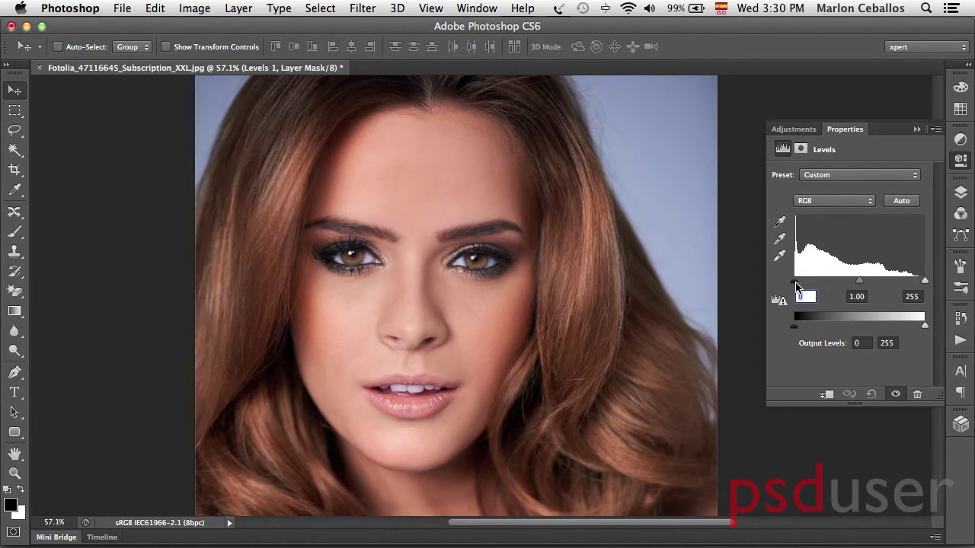
left_click_drag(796, 285, 841, 285)
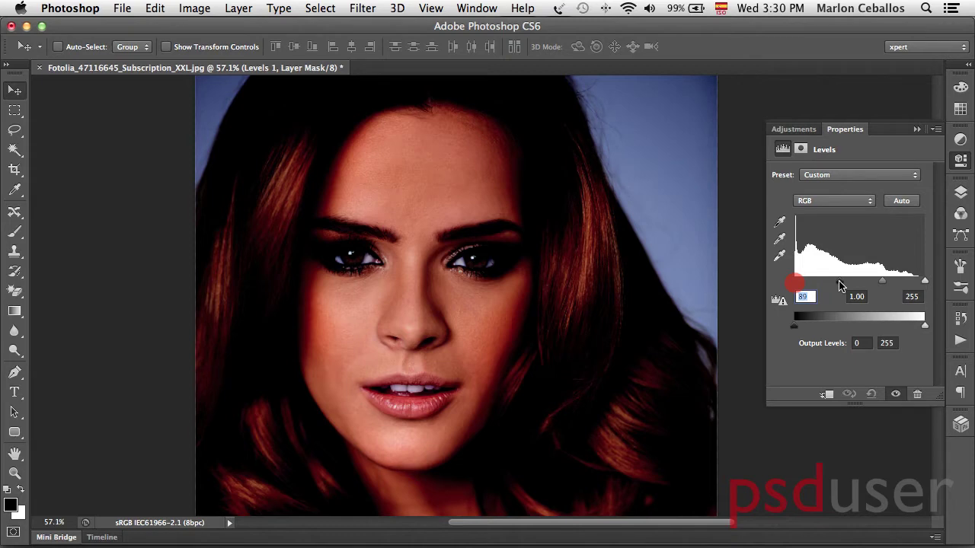
left_click_drag(840, 285, 784, 285)
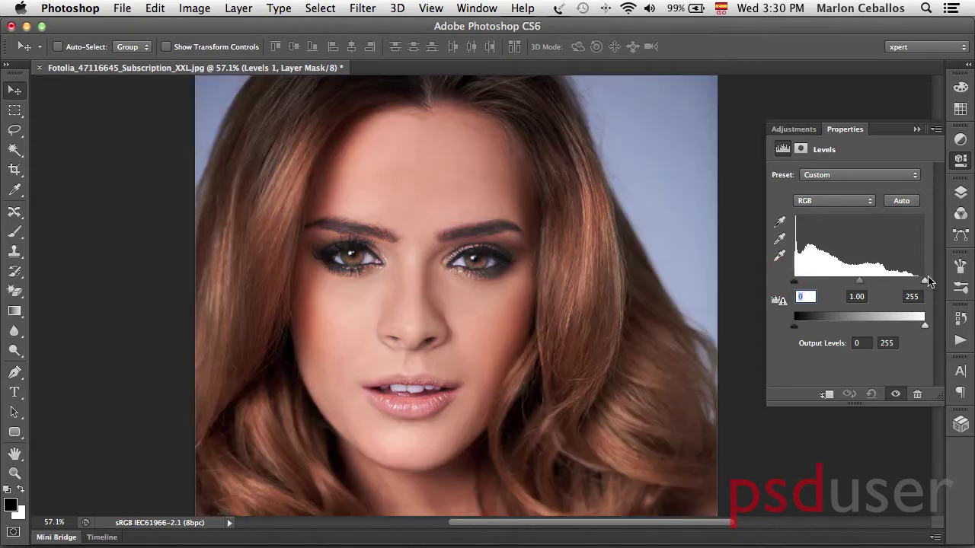
left_click_drag(924, 284, 889, 284)
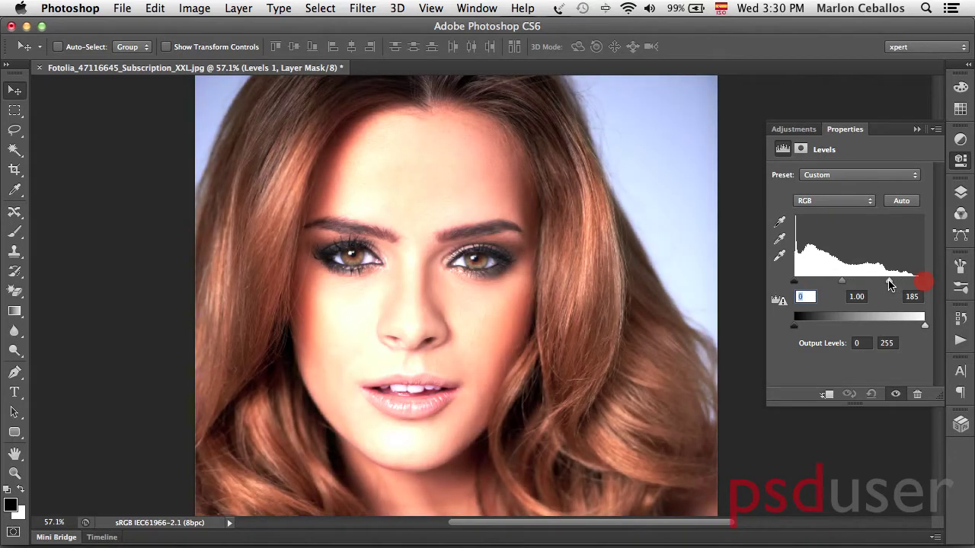
left_click_drag(889, 285, 890, 284)
- Collapse the Levels properties and check the Background and Levels 1 layers
left_click(960, 161)
left_click(961, 192)
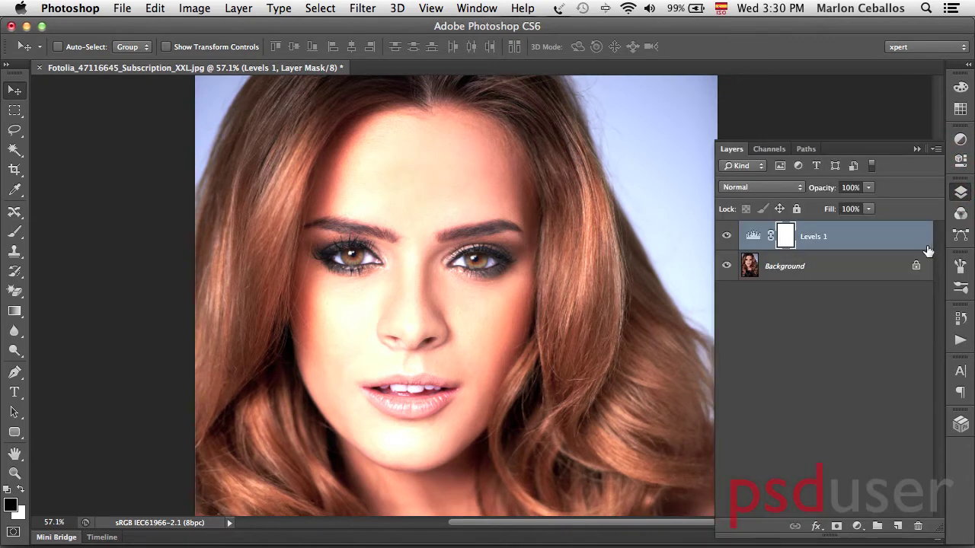
left_click(821, 268)
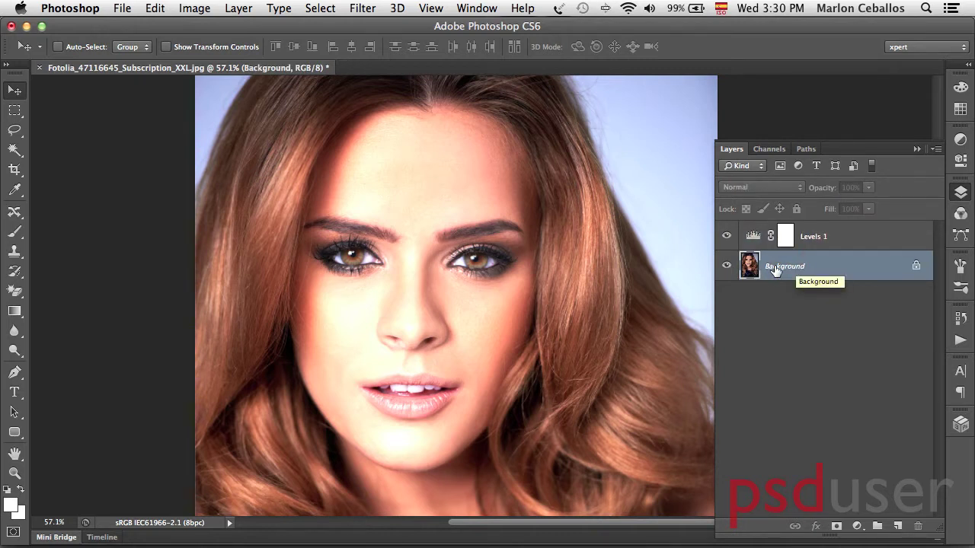
left_click(830, 237)
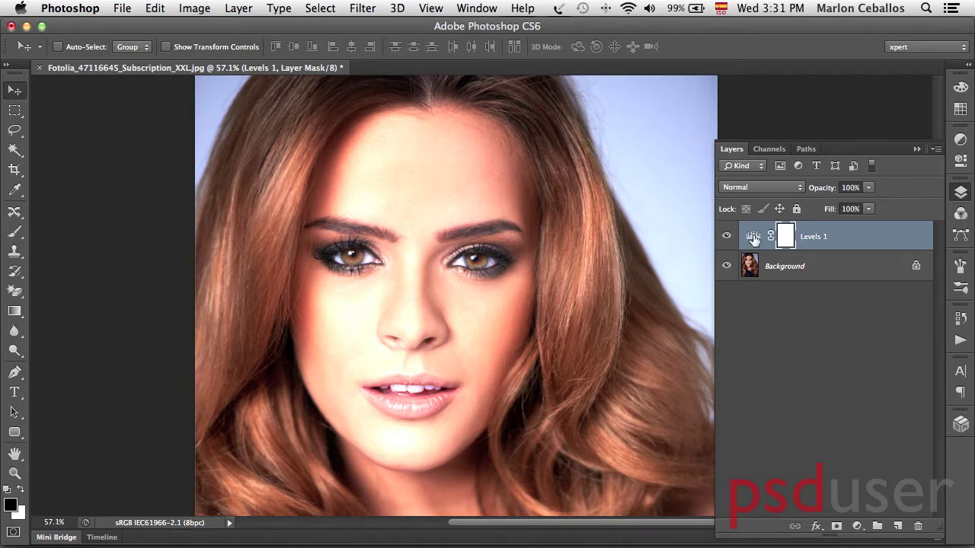
- Review the Levels 1 settings once more, then make Background the active layer
double_click(752, 238)
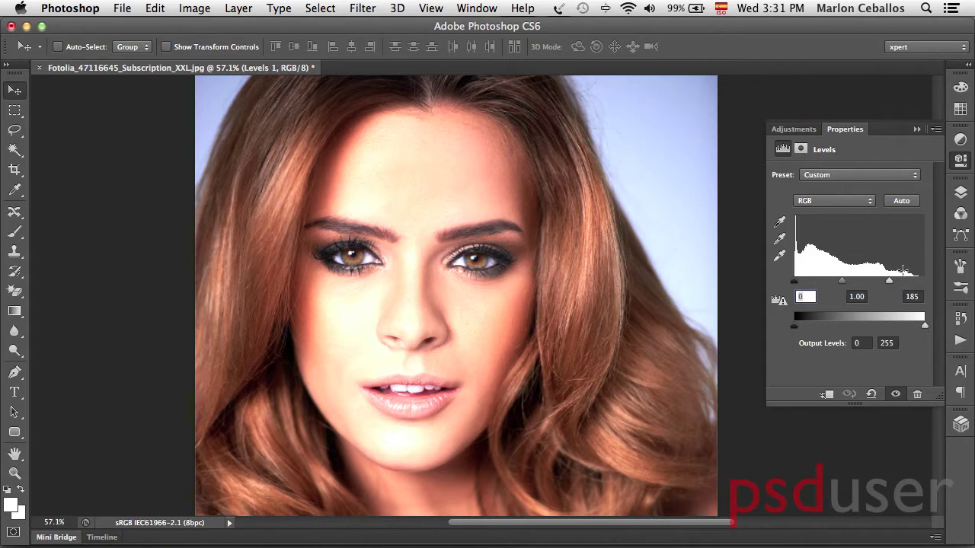
left_click(961, 160)
left_click(959, 194)
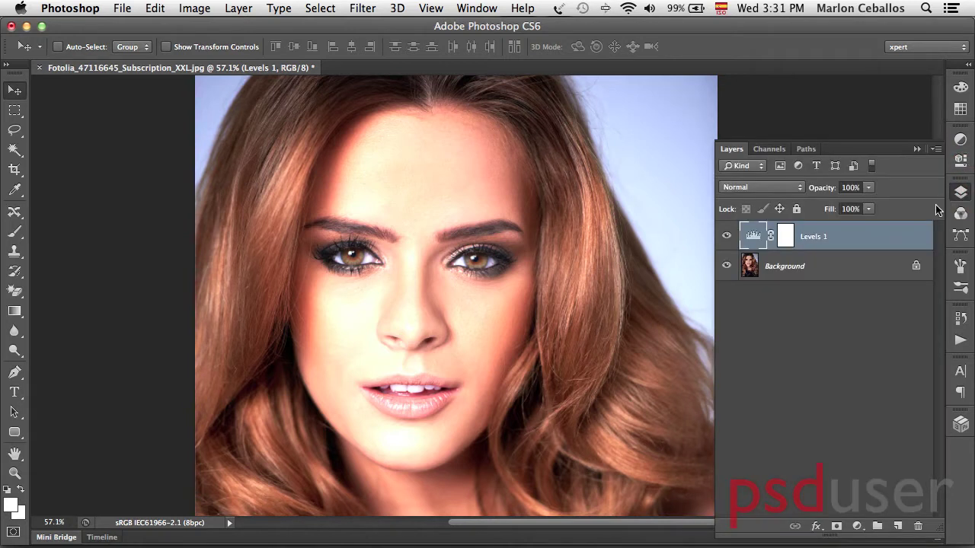
left_click(836, 269)
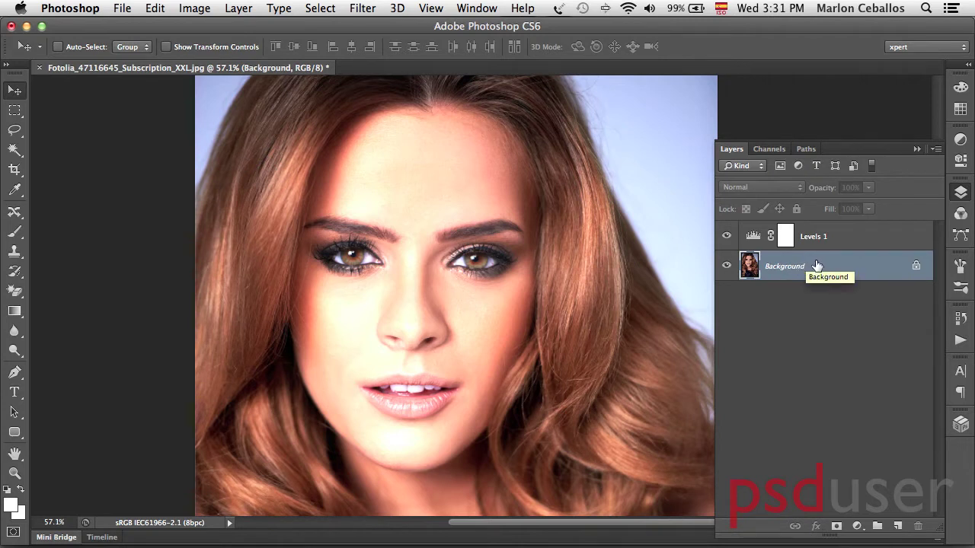
- Convert the Background layer into a Smart Object, which becomes Layer 2
right_click(832, 263)
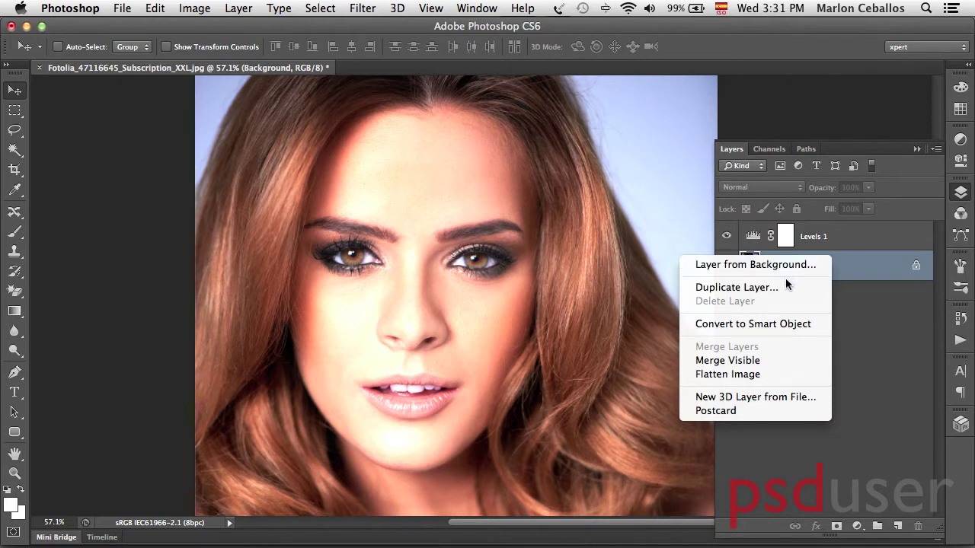
left_click(818, 326)
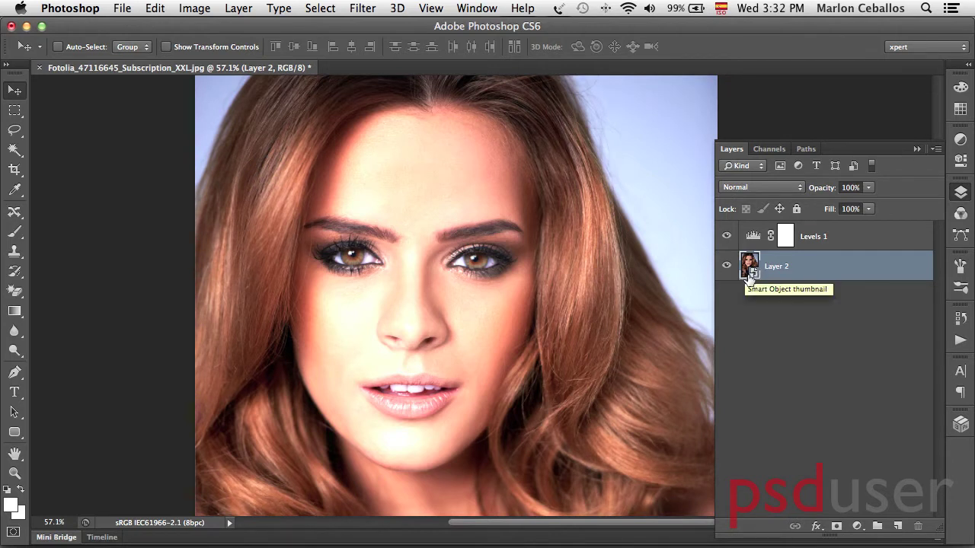
left_click(363, 9)
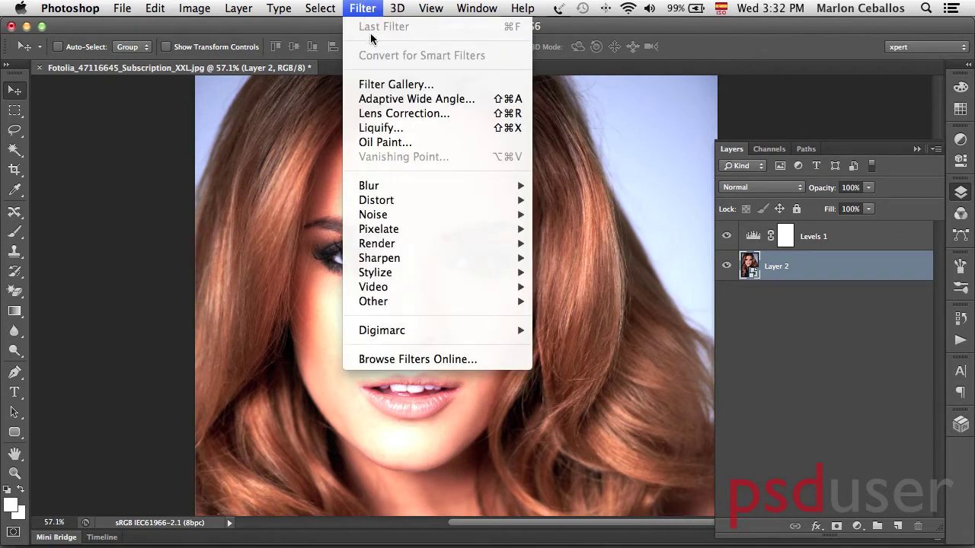
- Apply Filter Gallery's Diffuse Glow with Graininess 1, Glow Amount 8 and Clear Amount 12
left_click(441, 86)
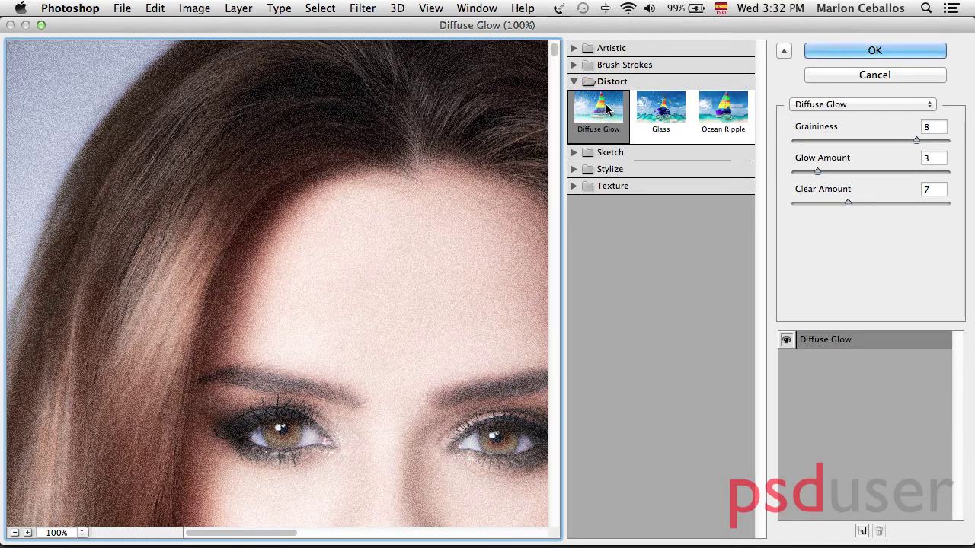
left_click(607, 109)
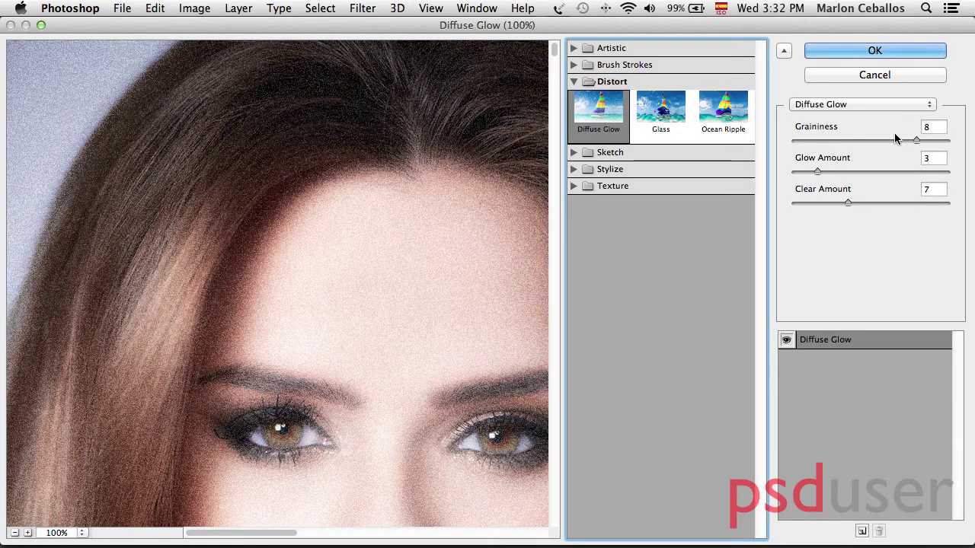
left_click_drag(487, 244, 413, 180)
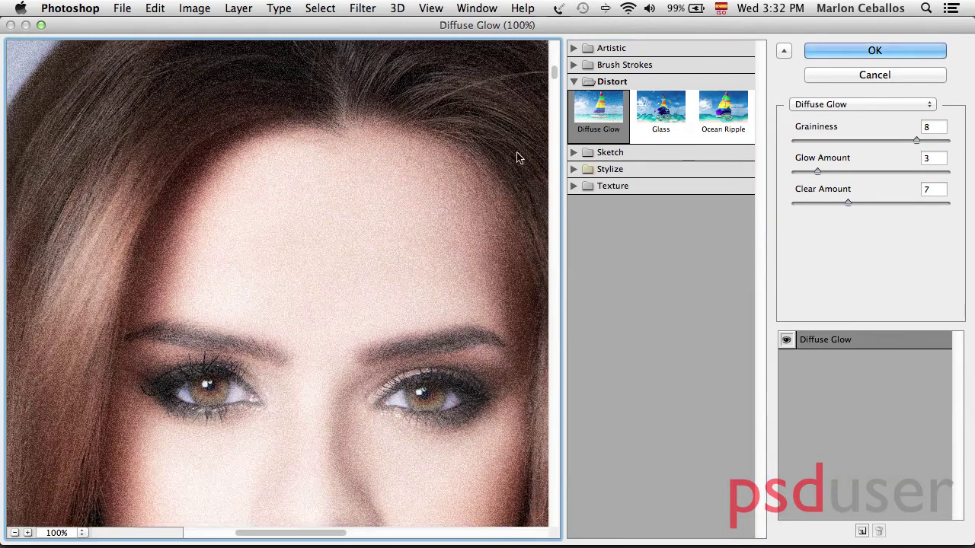
left_click_drag(916, 140, 805, 141)
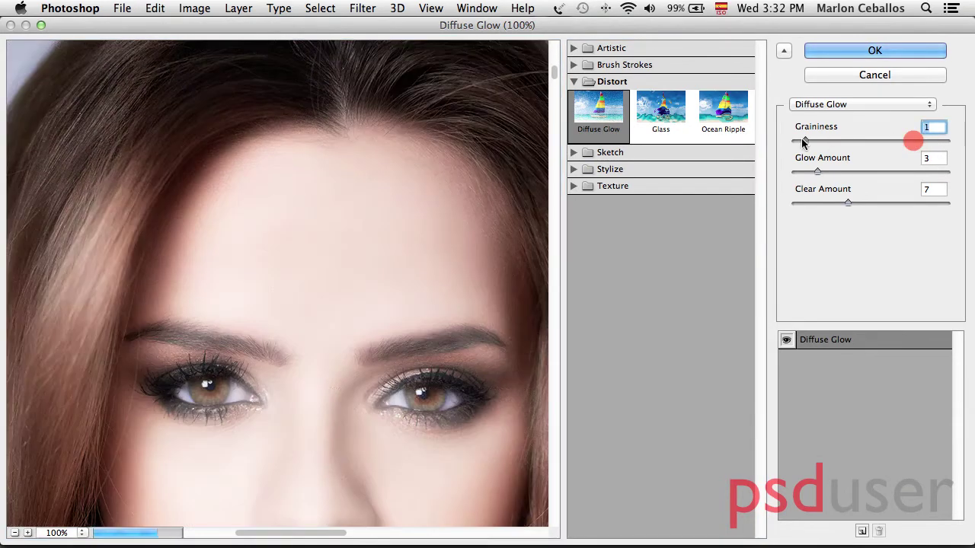
left_click_drag(218, 339, 262, 153)
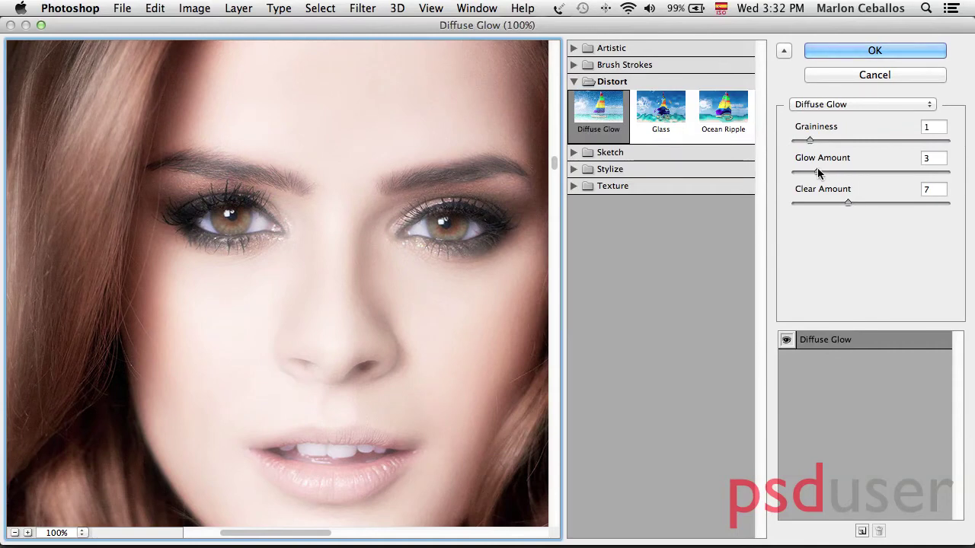
mouse_move(817, 171)
left_mouse_down()
mouse_move(850, 173)
mouse_move(835, 173)
mouse_move(839, 205)
left_mouse_up()
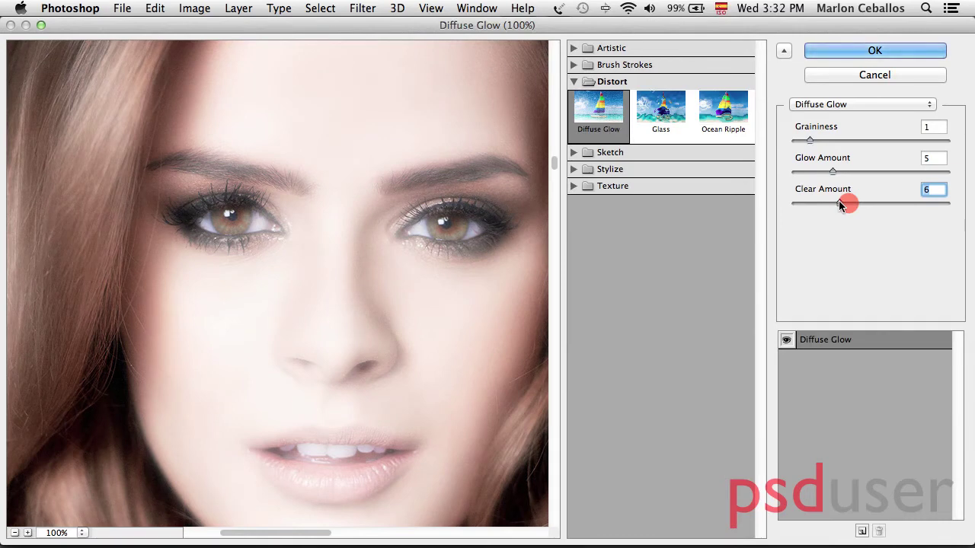
left_click_drag(843, 204, 881, 202)
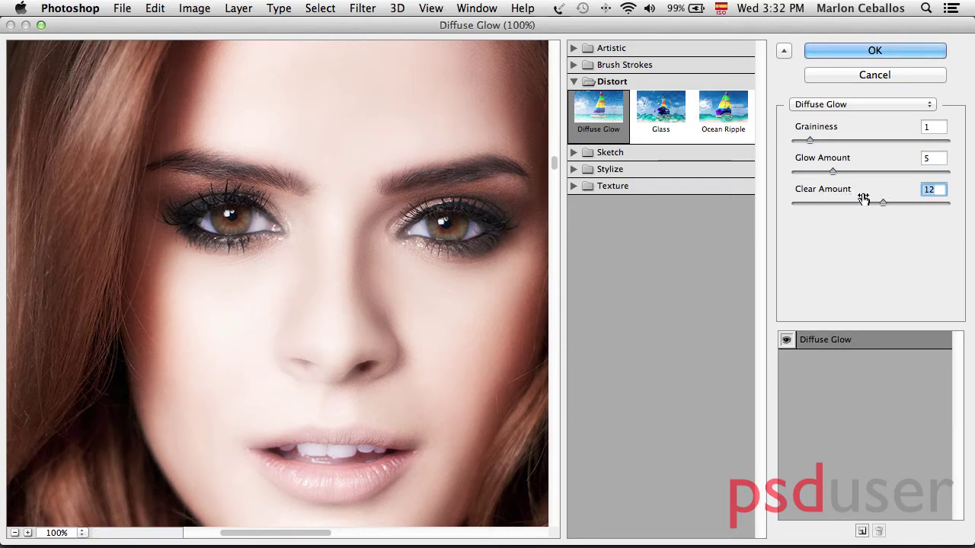
left_click(832, 171)
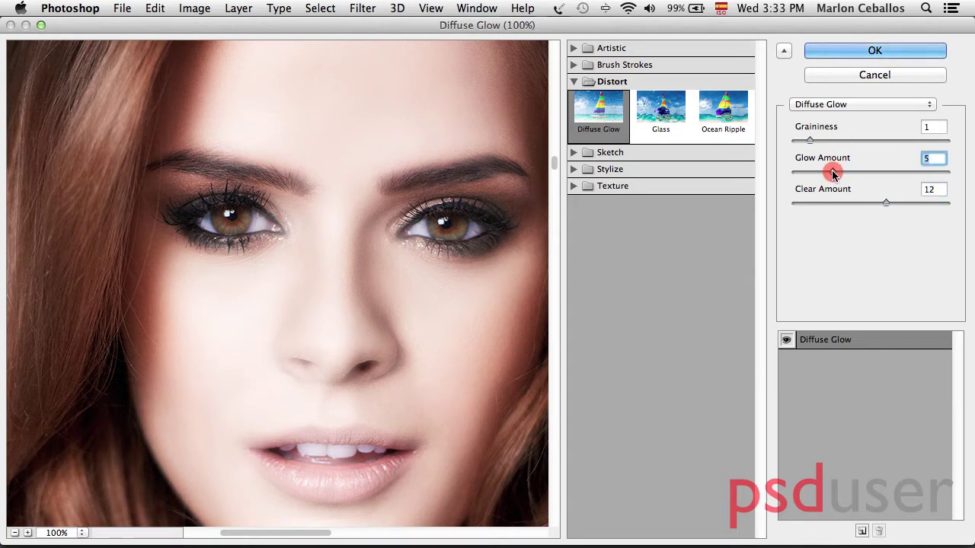
left_click_drag(832, 173, 853, 175)
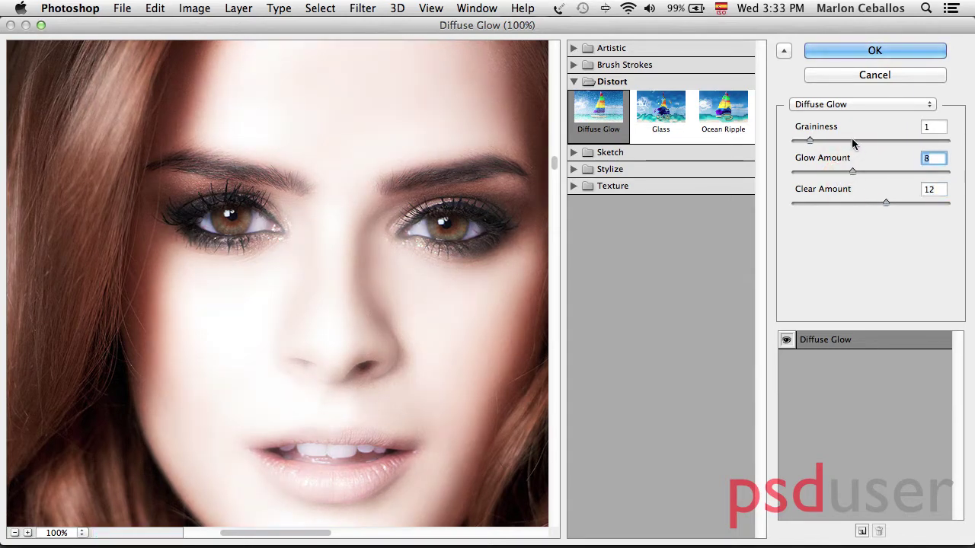
left_click(812, 141)
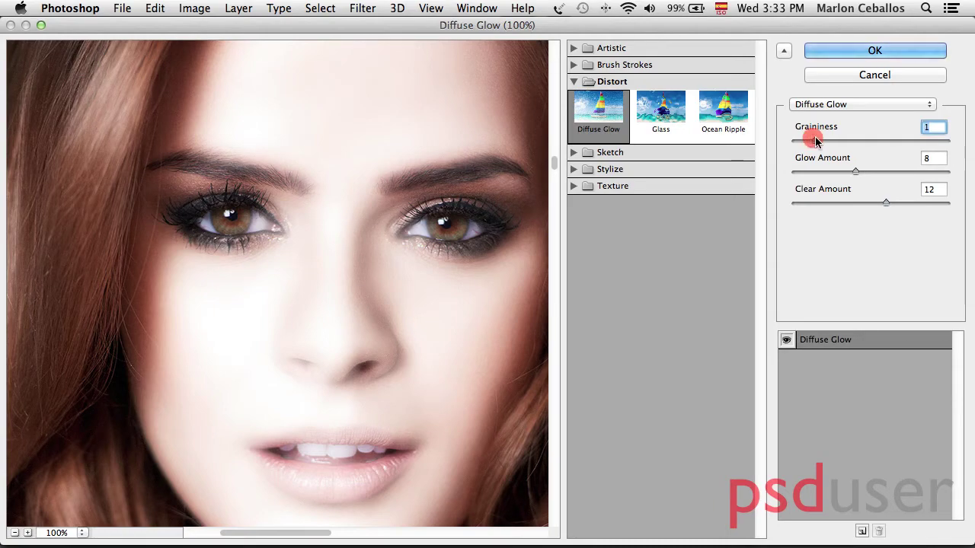
left_click(840, 50)
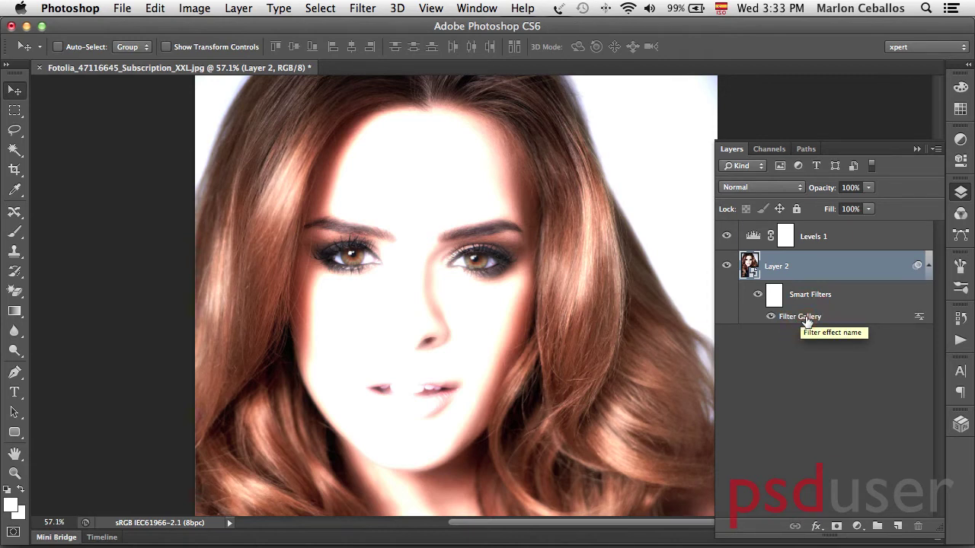
double_click(807, 317)
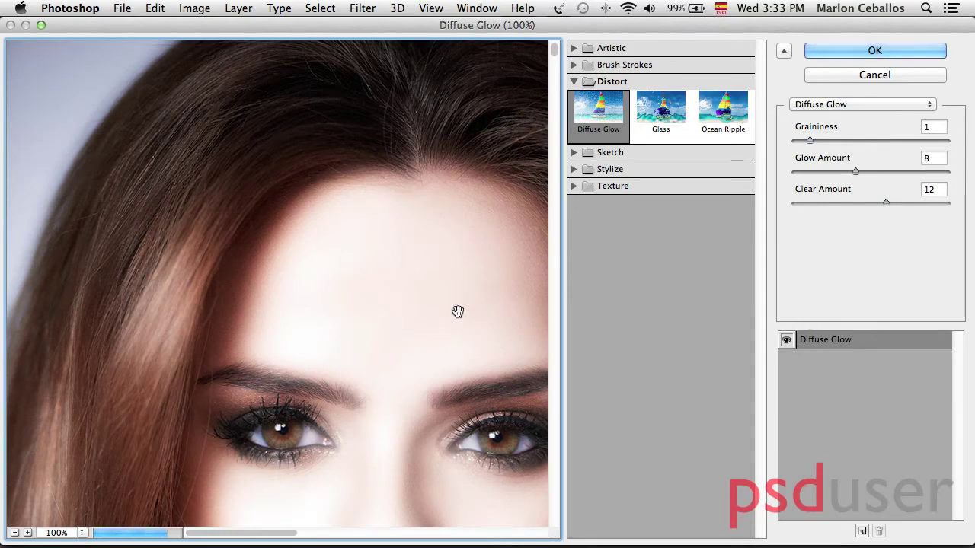
left_click_drag(458, 311, 354, 153)
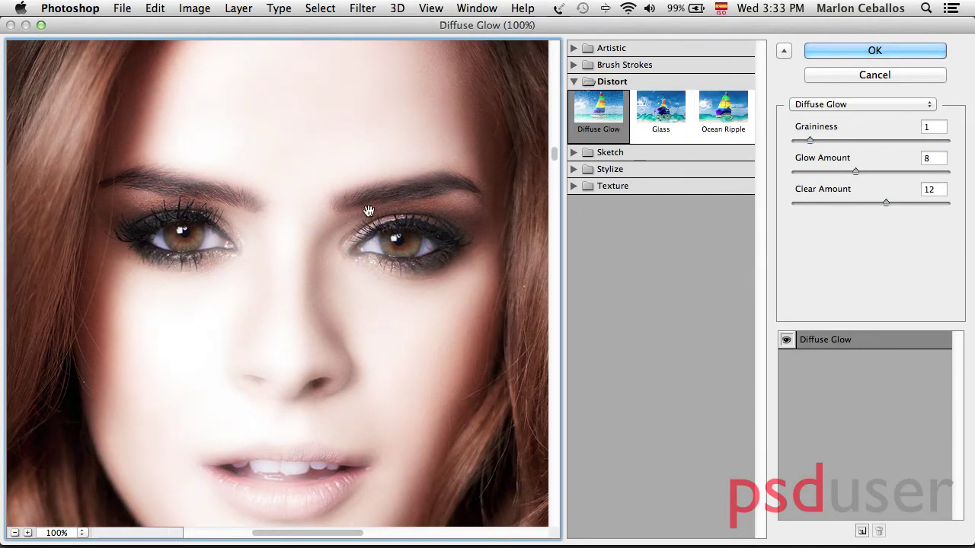
left_click_drag(369, 210, 427, 152)
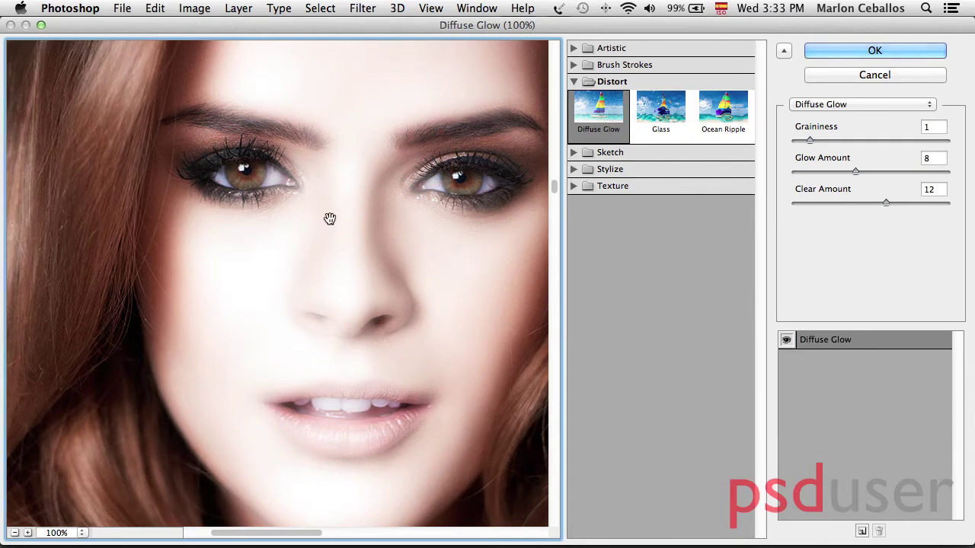
left_click(862, 52)
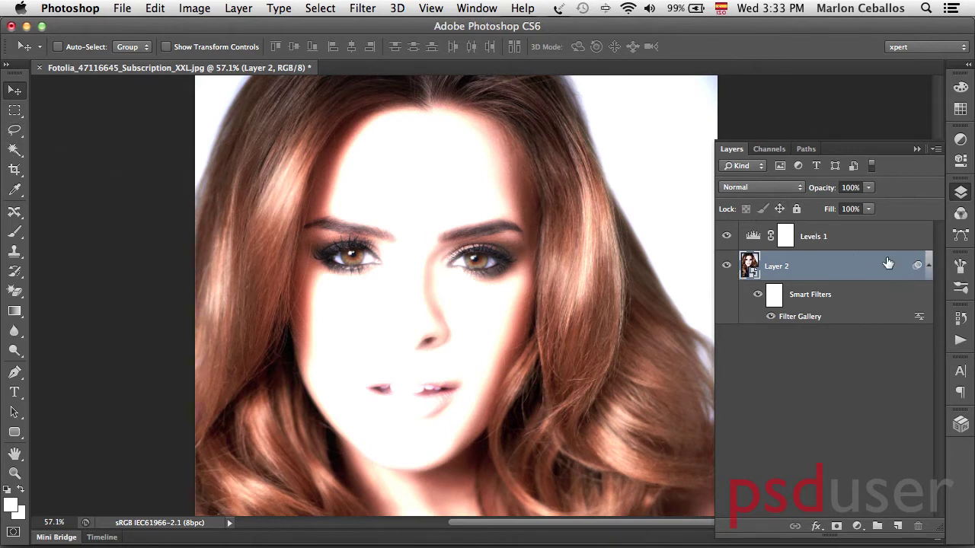
- Add an empty Layer 3 above Levels 1, swap colours, and sample the forehead skin tone
left_click(838, 236)
left_click(898, 526)
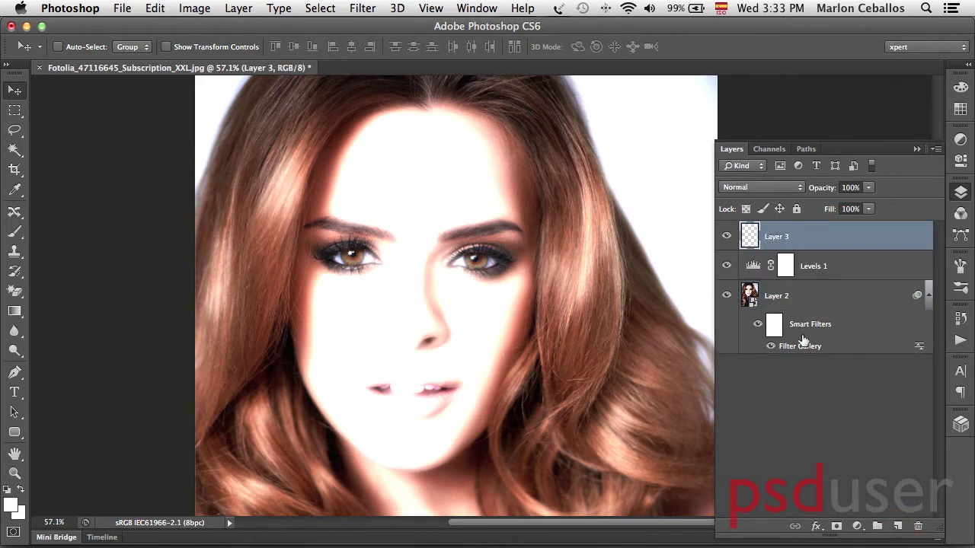
key("x")
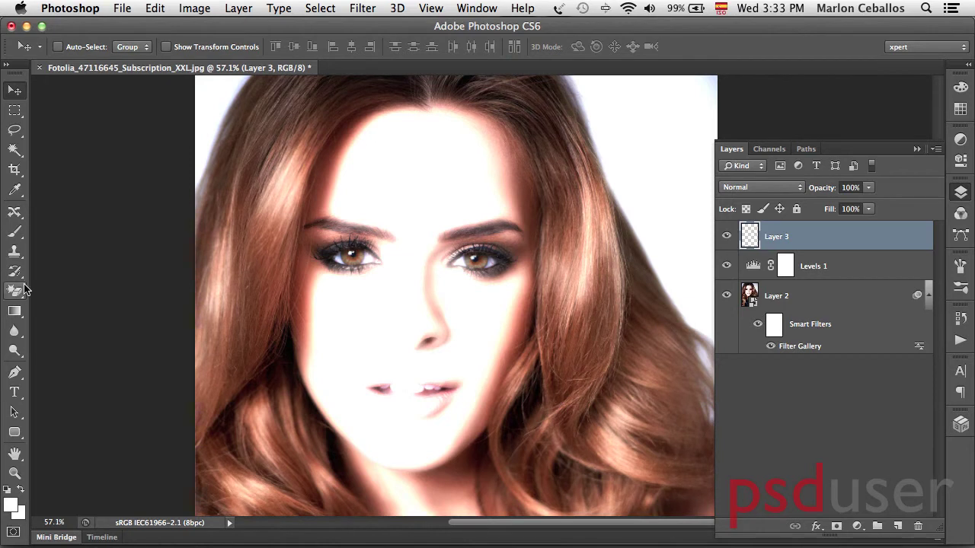
key("i")
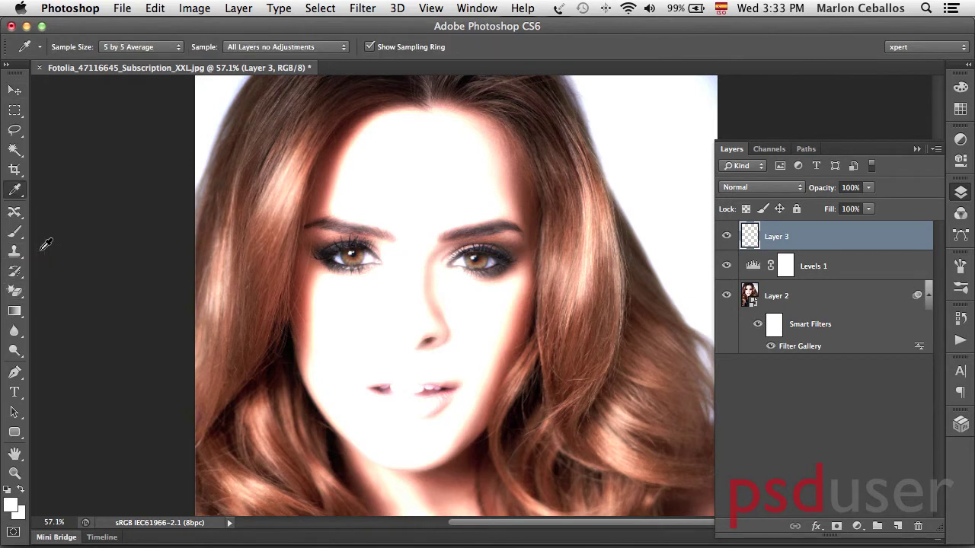
left_click(426, 196)
- Select the bright skin and hair areas with Color Range at fuzziness 121
left_click(317, 8)
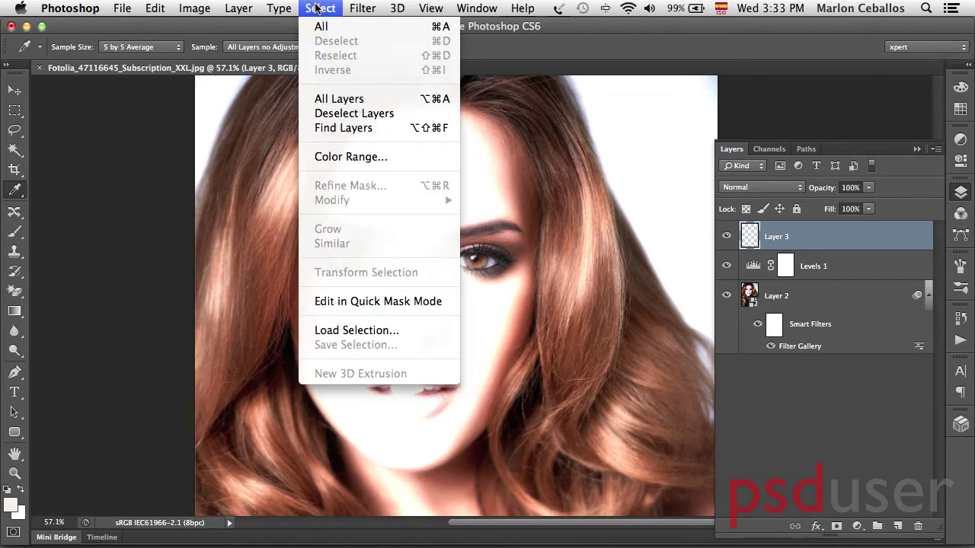
left_click(392, 158)
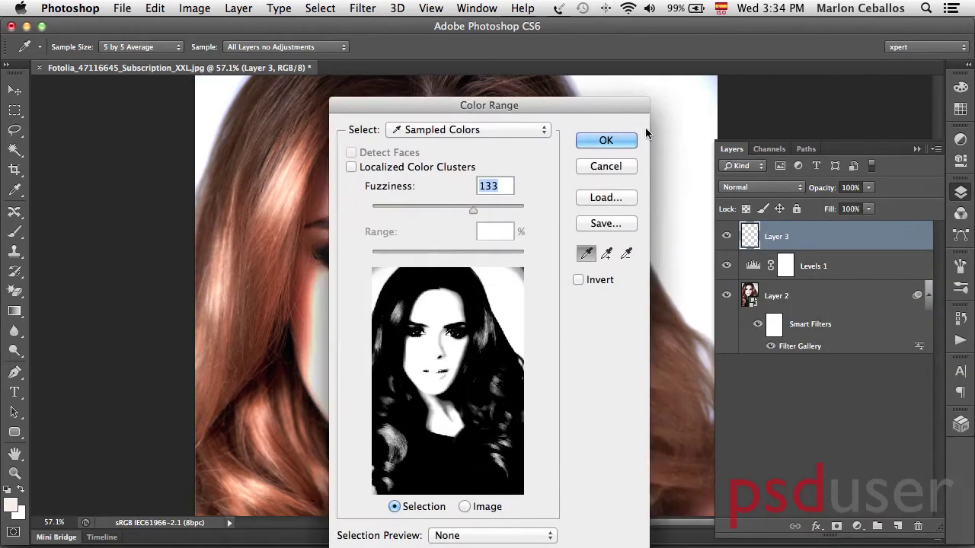
left_click_drag(582, 79, 839, 67)
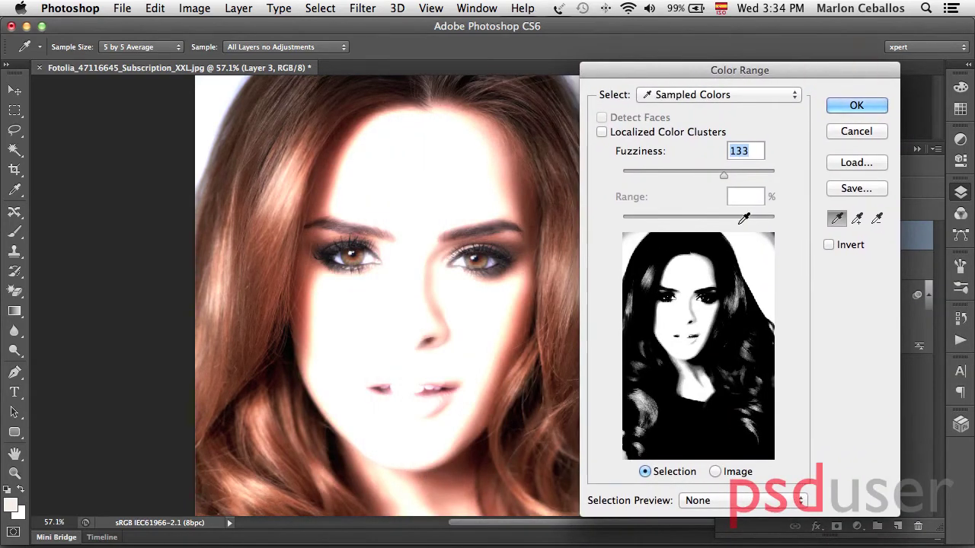
mouse_move(727, 175)
left_mouse_down()
mouse_move(685, 175)
mouse_move(771, 178)
left_mouse_up()
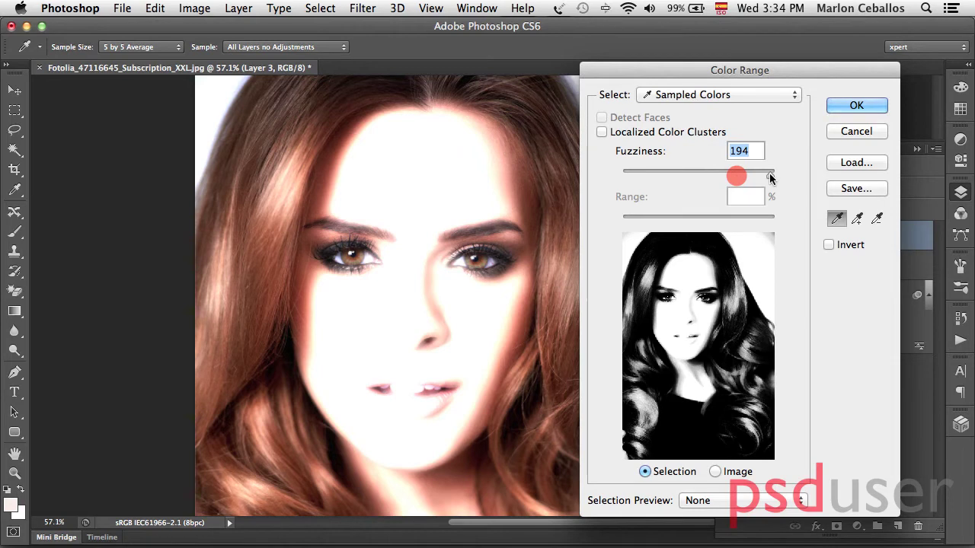
mouse_move(771, 178)
left_mouse_down()
mouse_move(633, 177)
mouse_move(714, 175)
left_mouse_up()
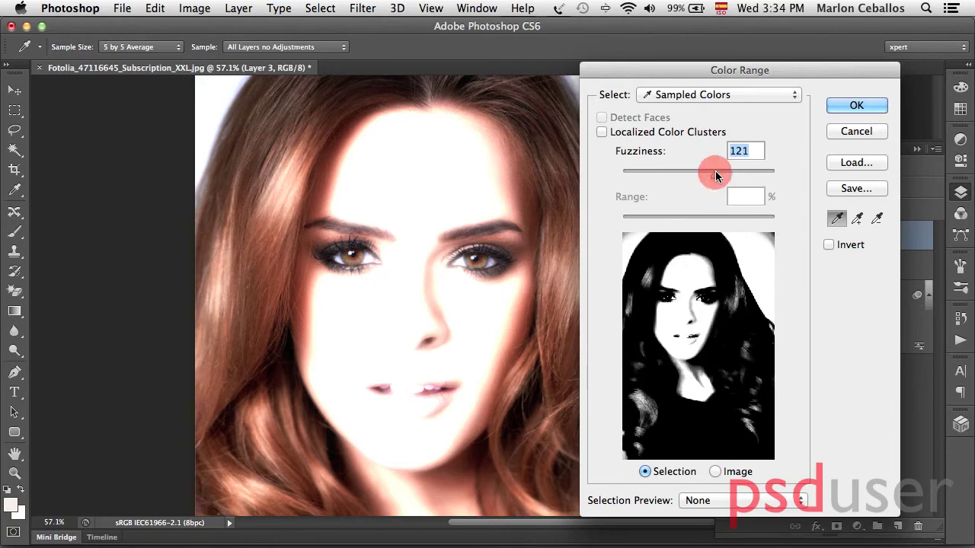
left_click(857, 107)
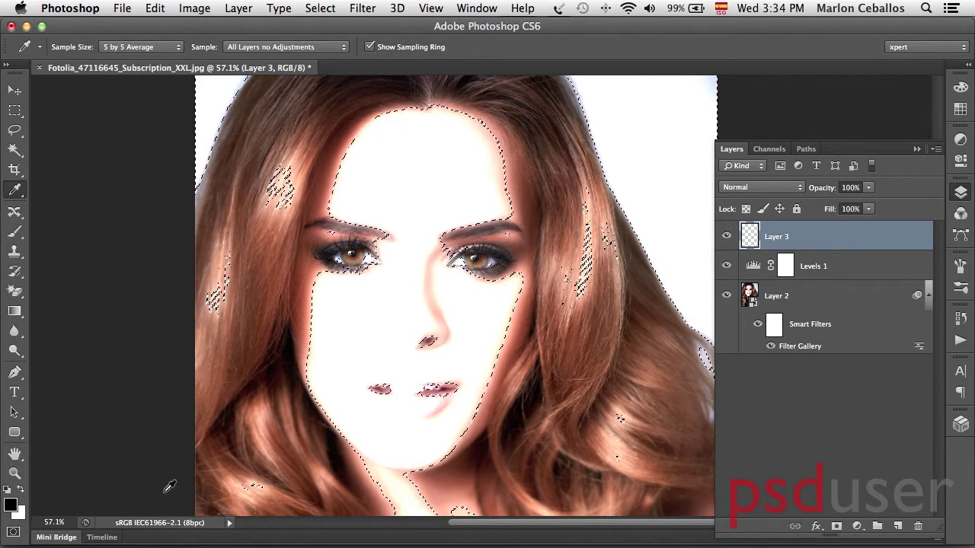
- Fill the selection on Layer 3 with white, deselect, and briefly view Layer 3 alone
key("ctrl+BackSpace")
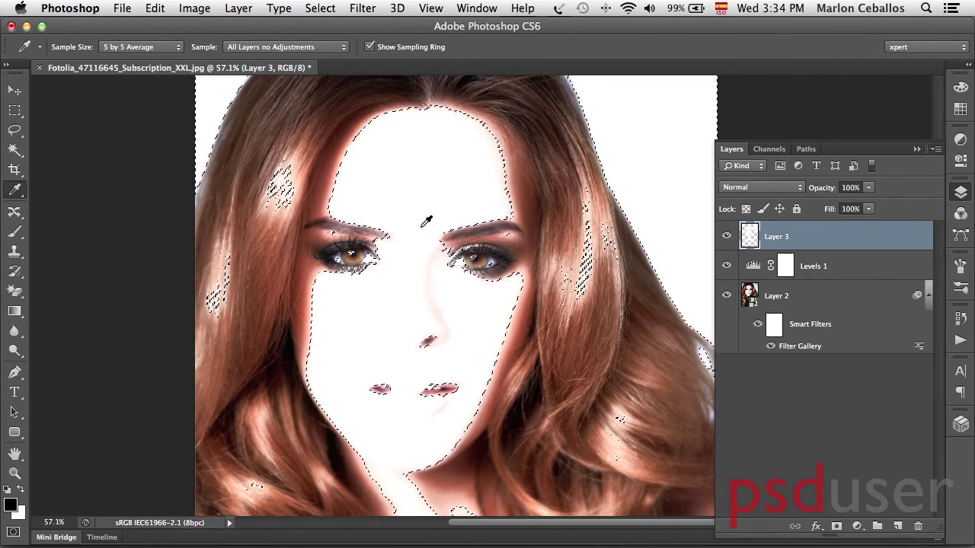
key("super+d")
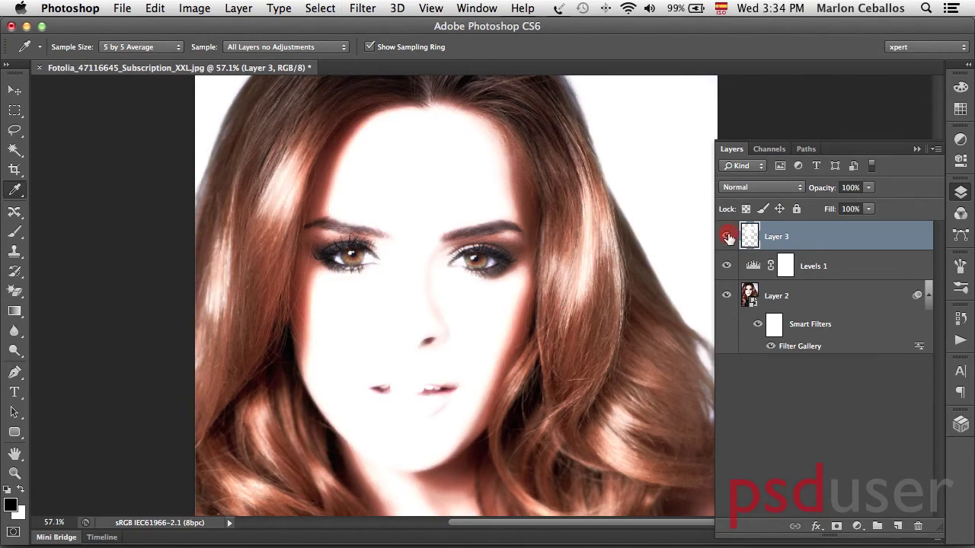
left_click(728, 238, "alt")
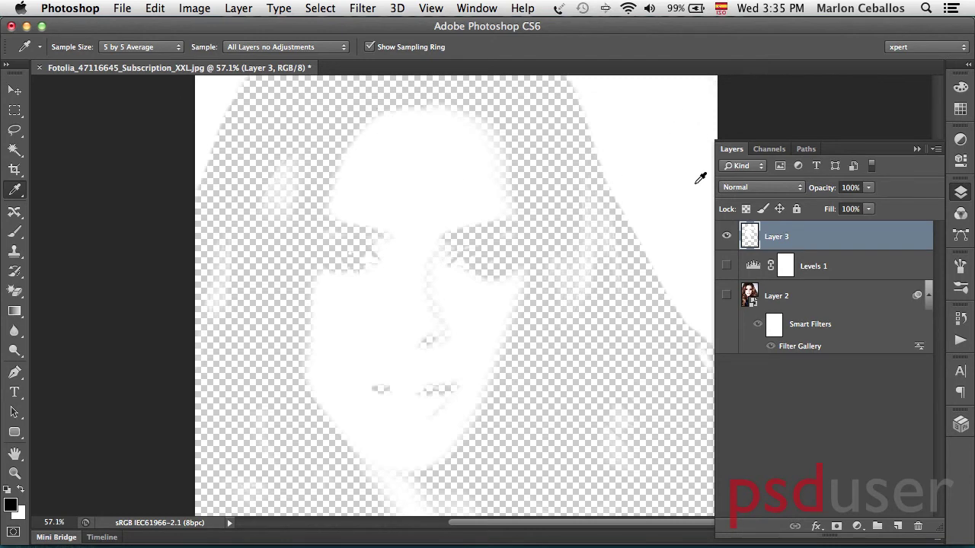
left_click(728, 237, "alt")
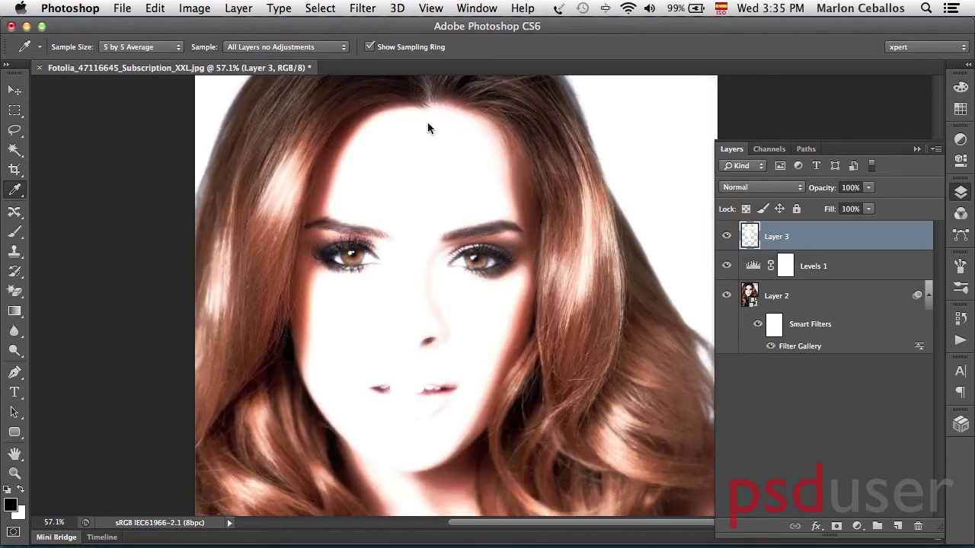
left_click(354, 8)
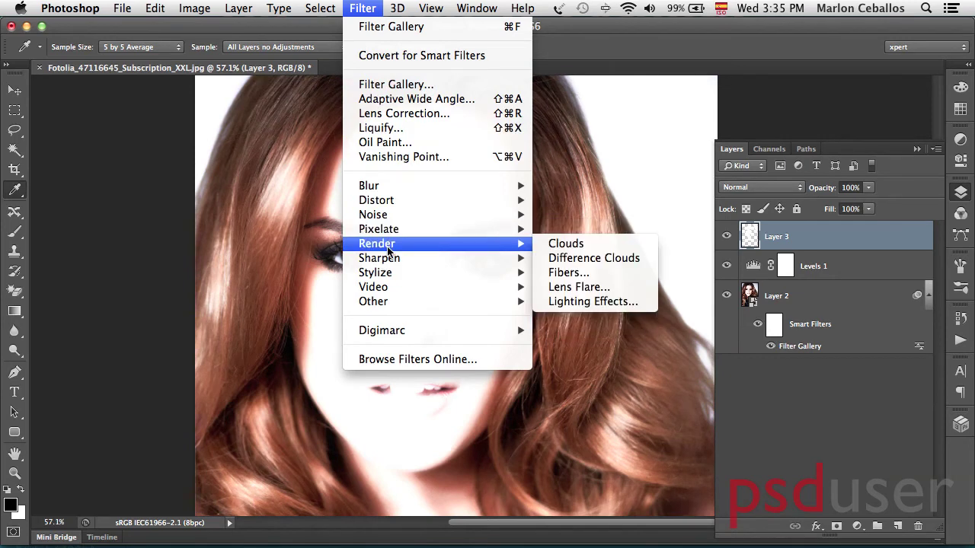
mouse_move(368, 186)
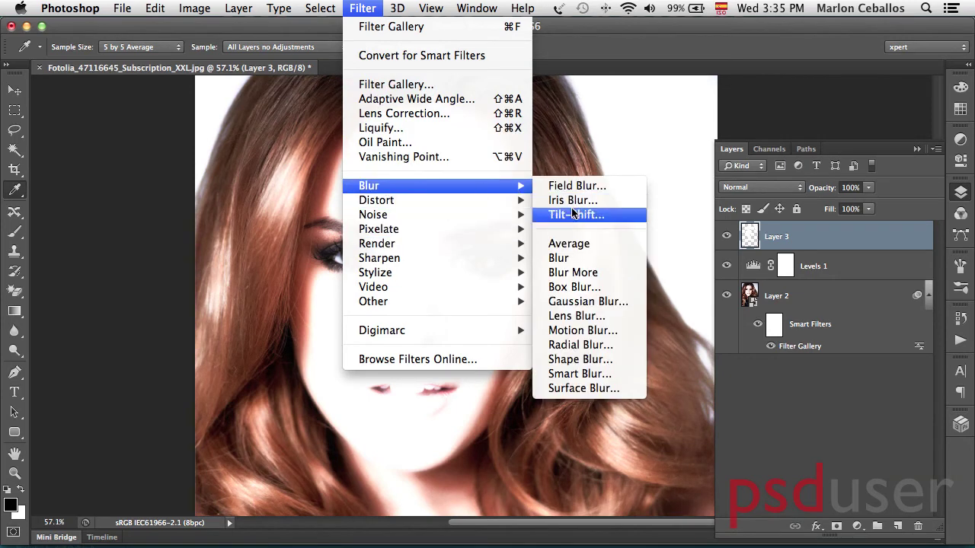
- Blur Layer 3's white fill with a Gaussian Blur of 8.0 pixels radius
left_click(580, 304)
left_click_drag(779, 97, 666, 275)
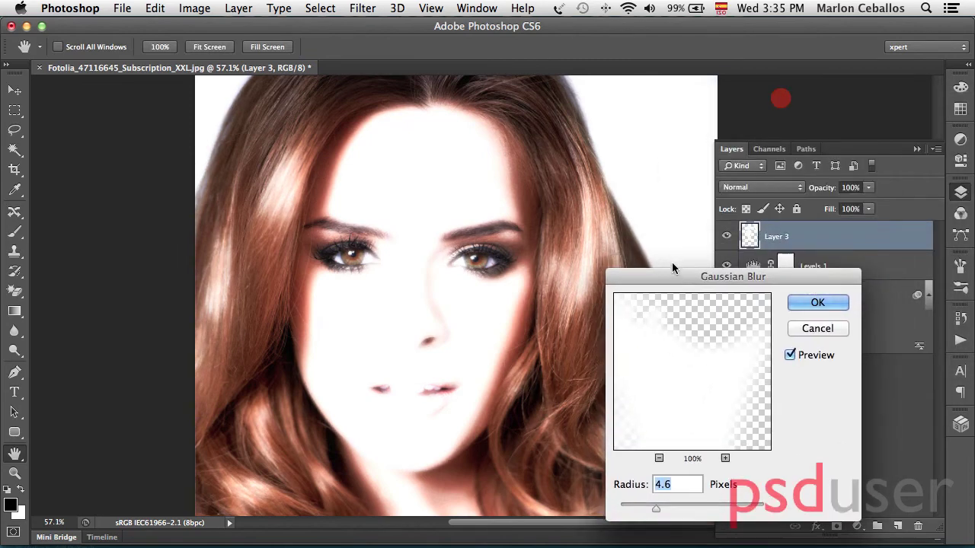
left_click_drag(655, 507, 670, 513)
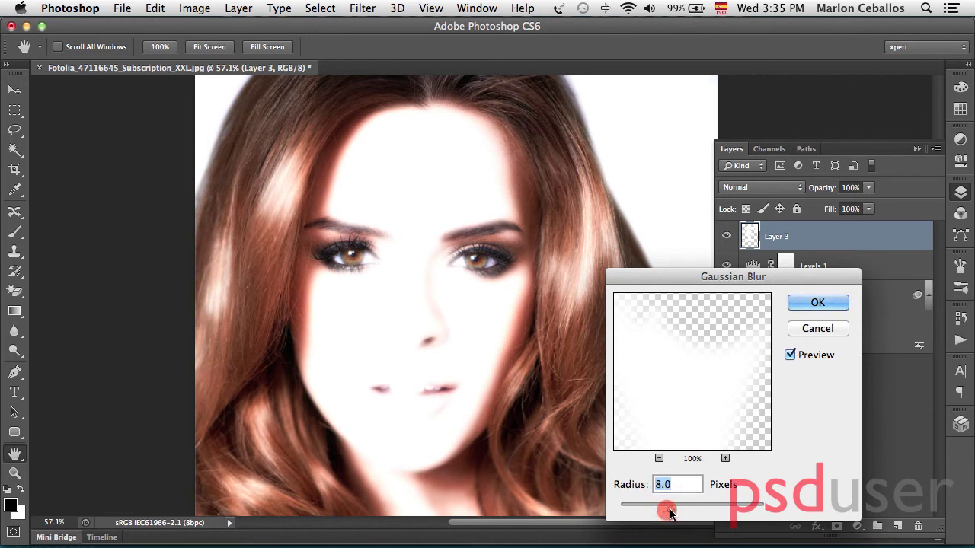
left_click(810, 302)
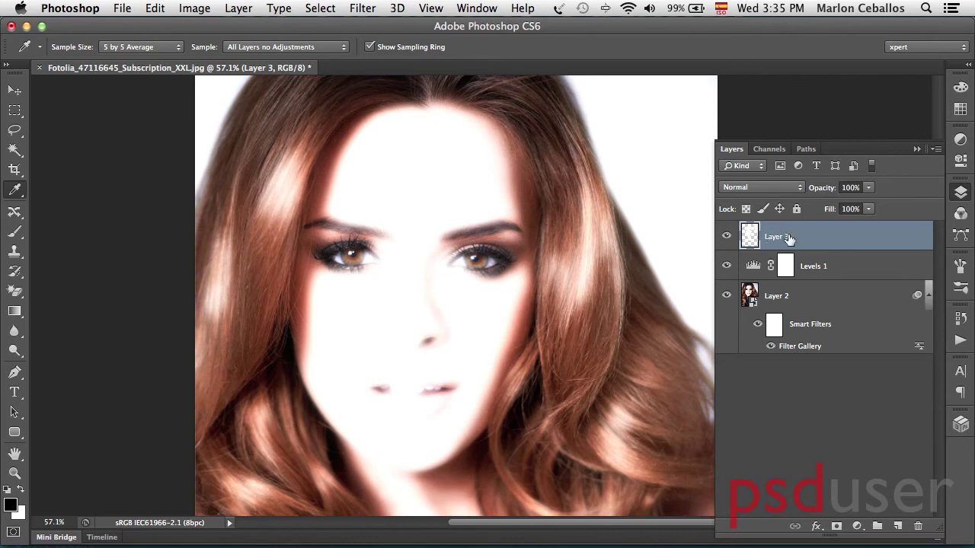
- Switch Layer 3's blend mode to Soft Light and drop its opacity to 74%
left_click(786, 187)
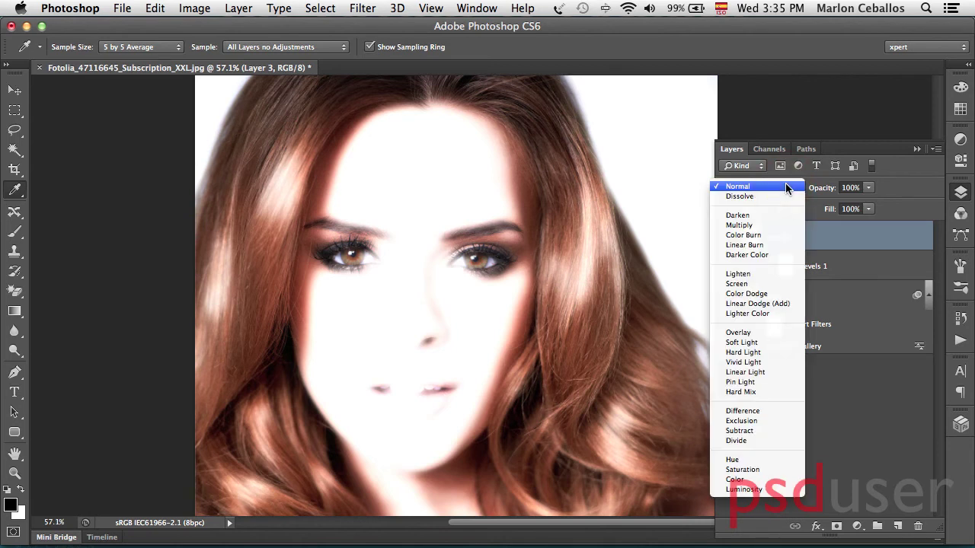
left_click(755, 342)
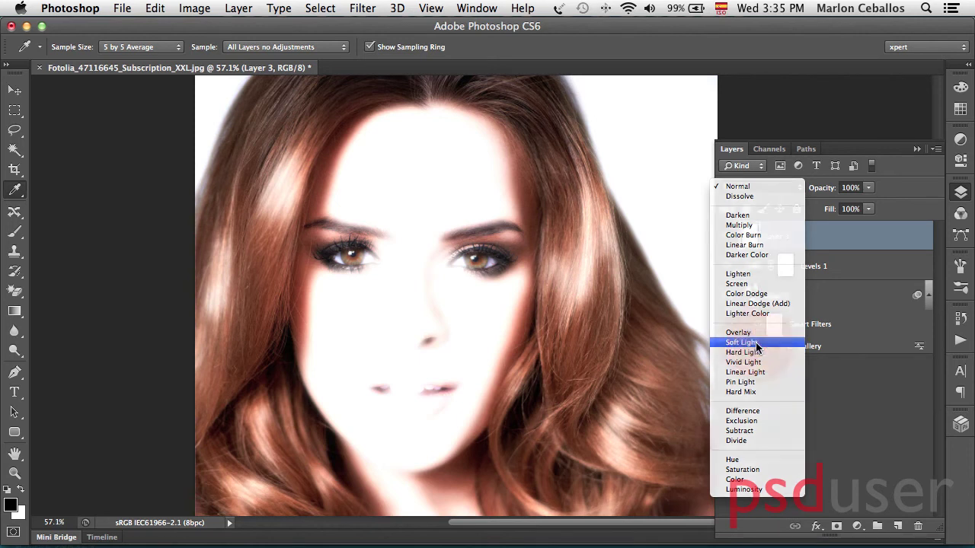
left_click_drag(823, 187, 802, 189)
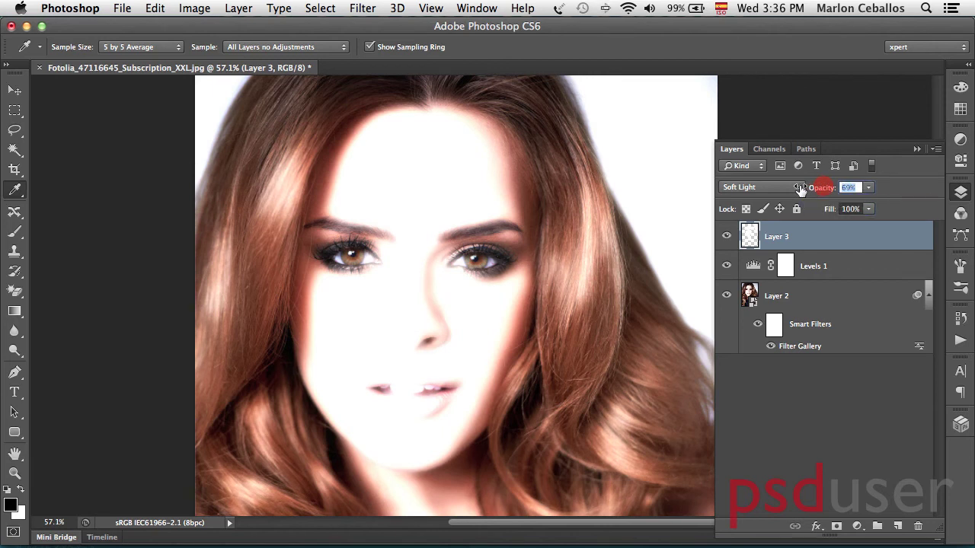
left_click_drag(805, 188, 803, 190)
left_click(927, 294)
left_click(927, 294)
key("super+minus")
key("super+minus")
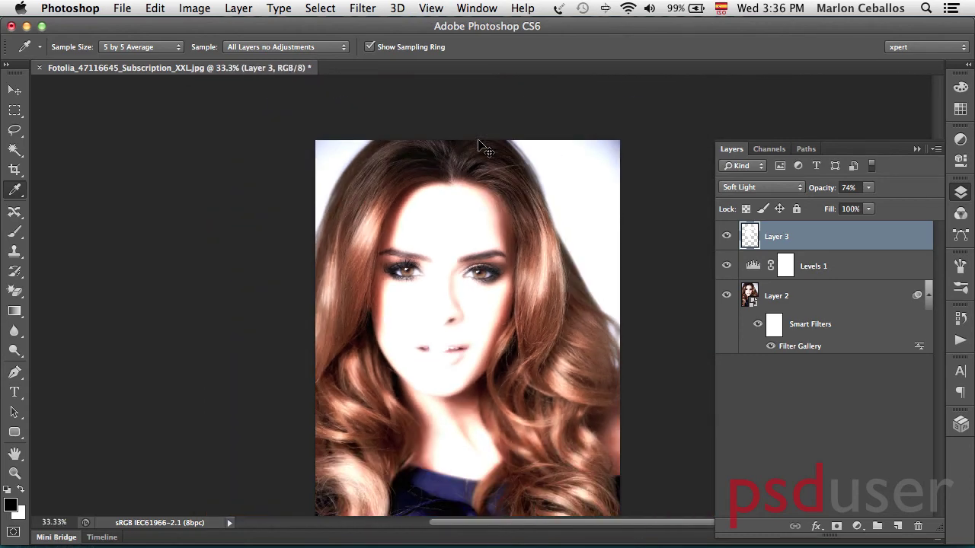
key("super+plus")
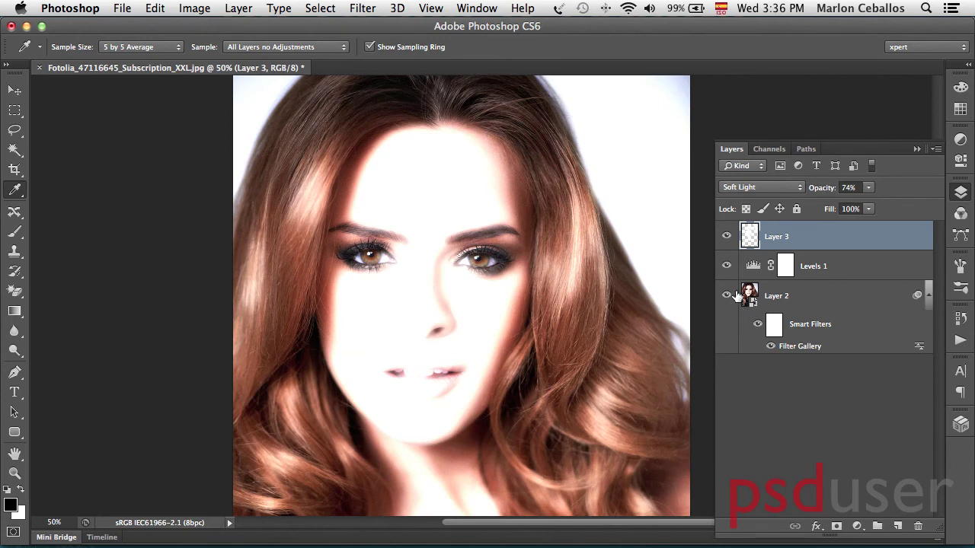
left_click(727, 296, "alt")
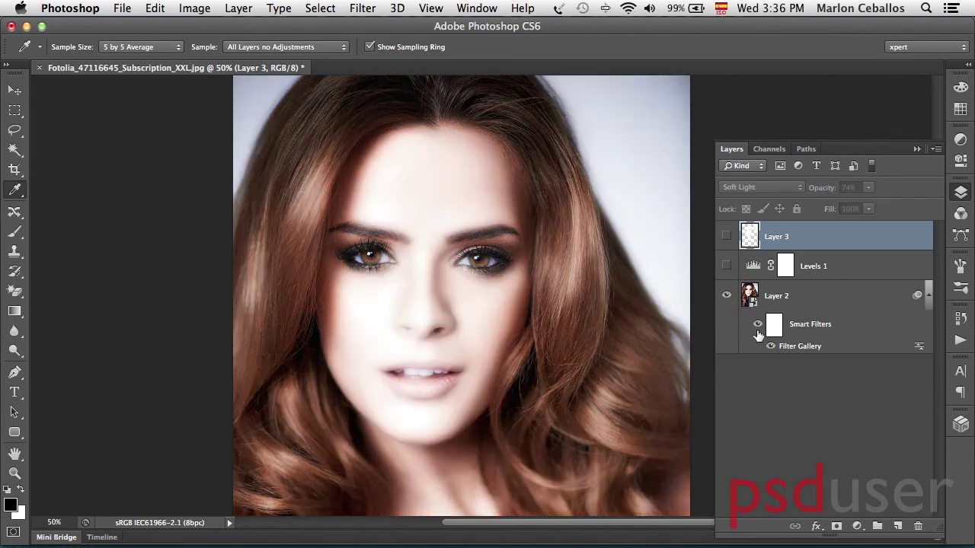
left_click(771, 346)
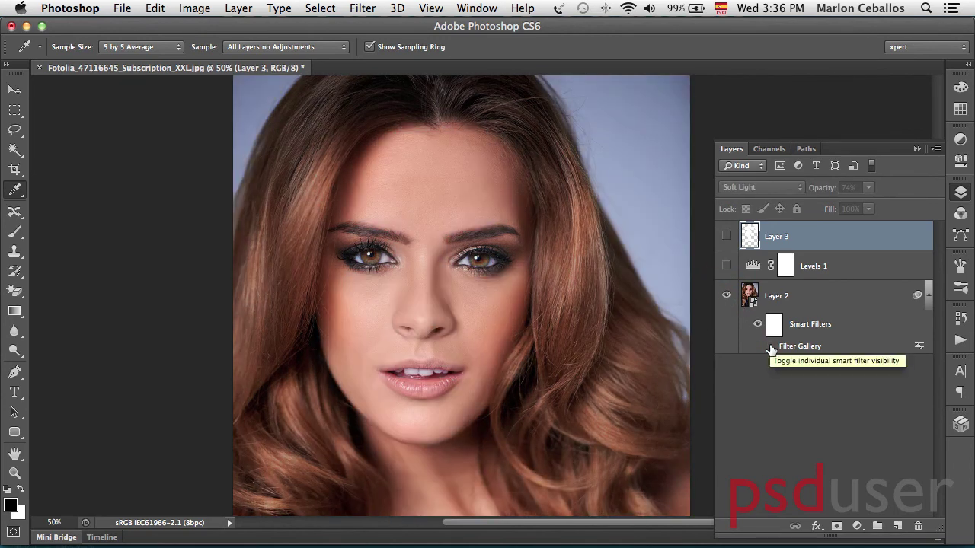
left_click(771, 347)
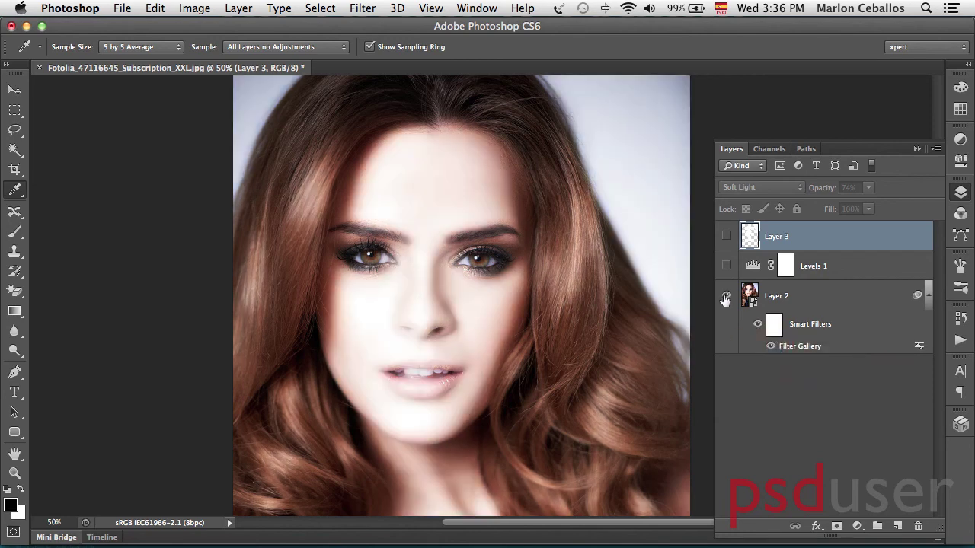
left_click(726, 297, "alt")
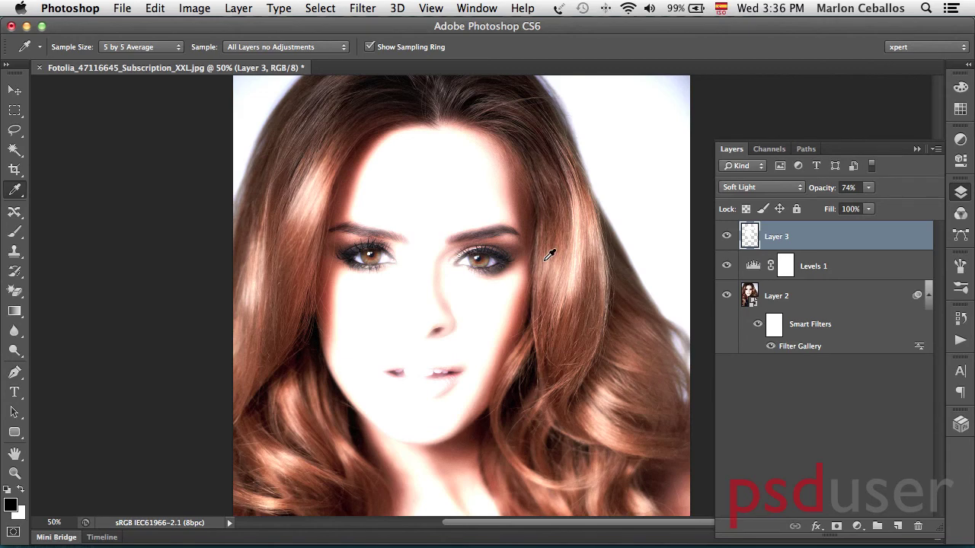
left_click(928, 295)
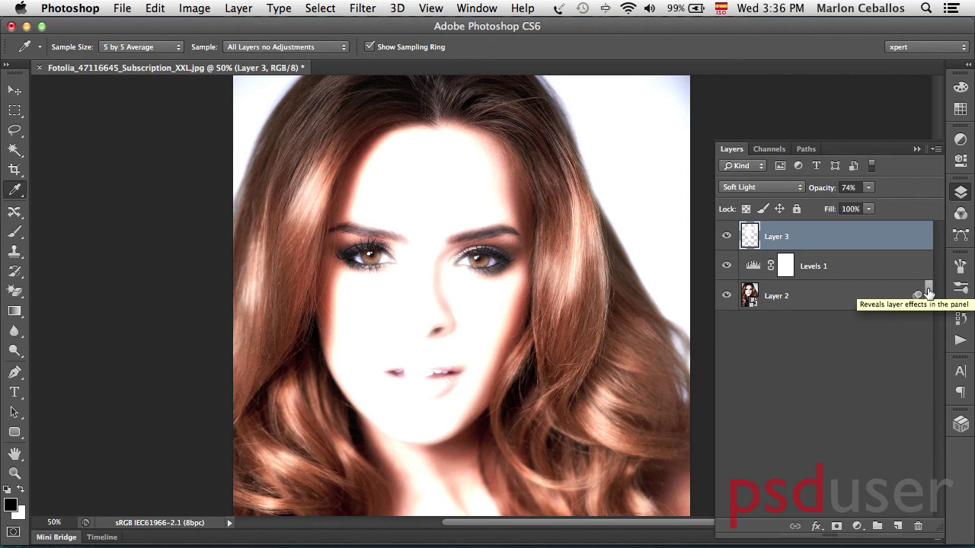
left_click(928, 295)
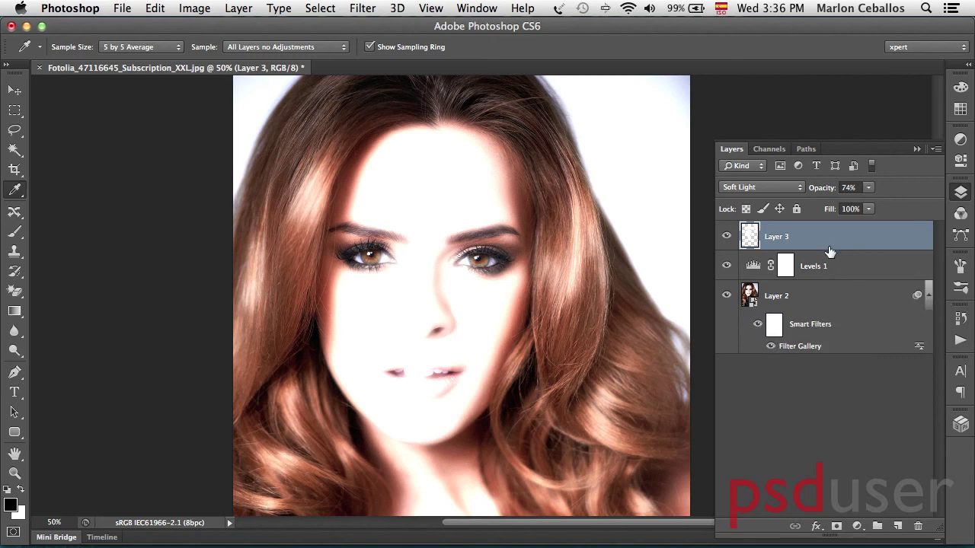
- Move the Levels 1 white input slider from 185 to 225, then collapse the Properties panel
double_click(750, 266)
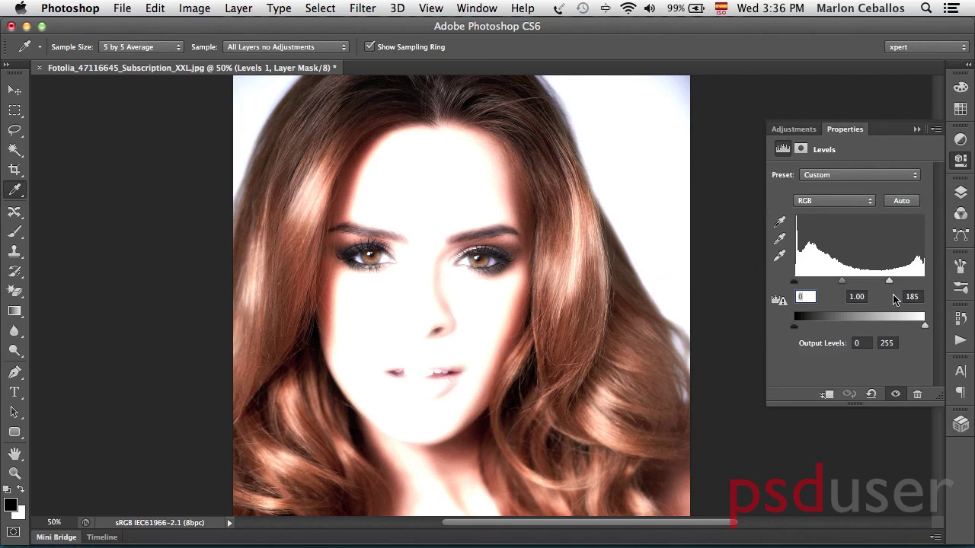
left_click_drag(890, 282, 907, 283)
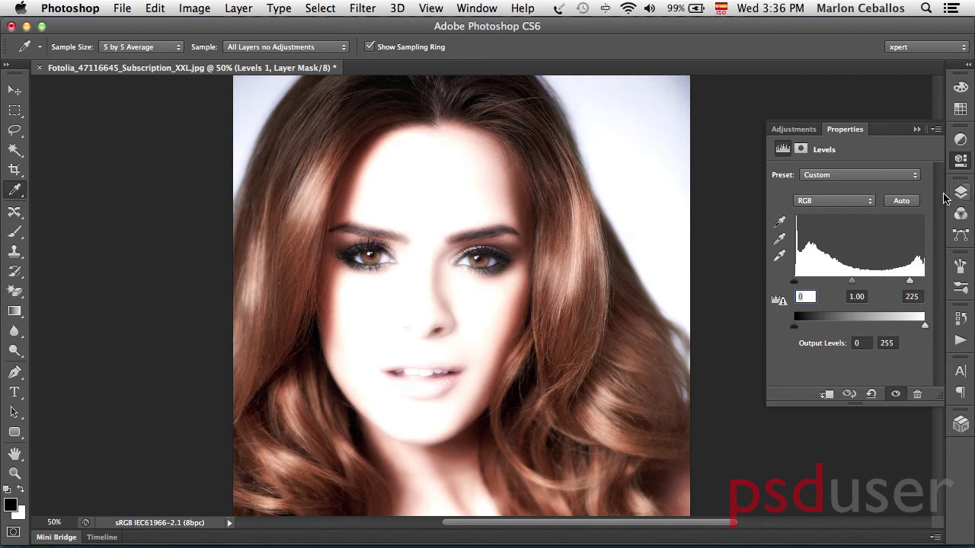
left_click(960, 160)
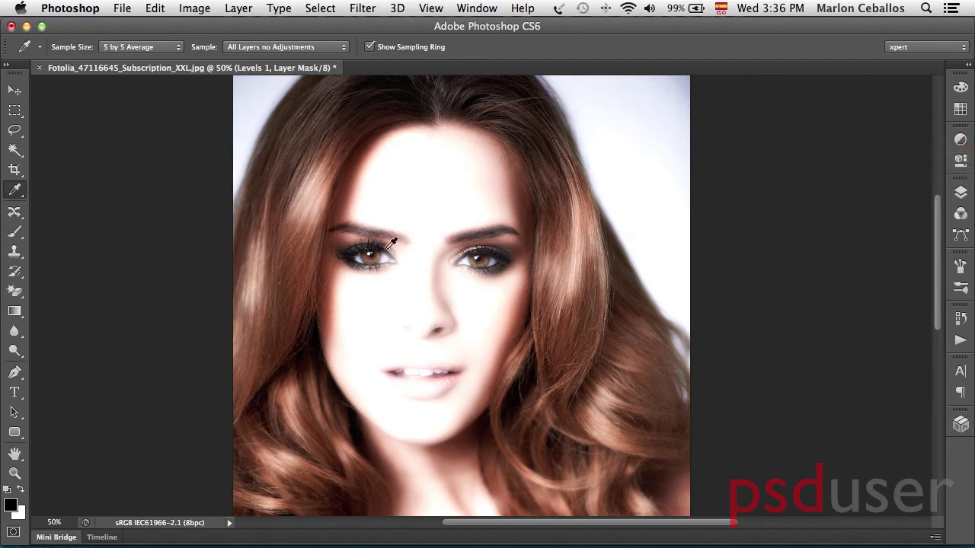